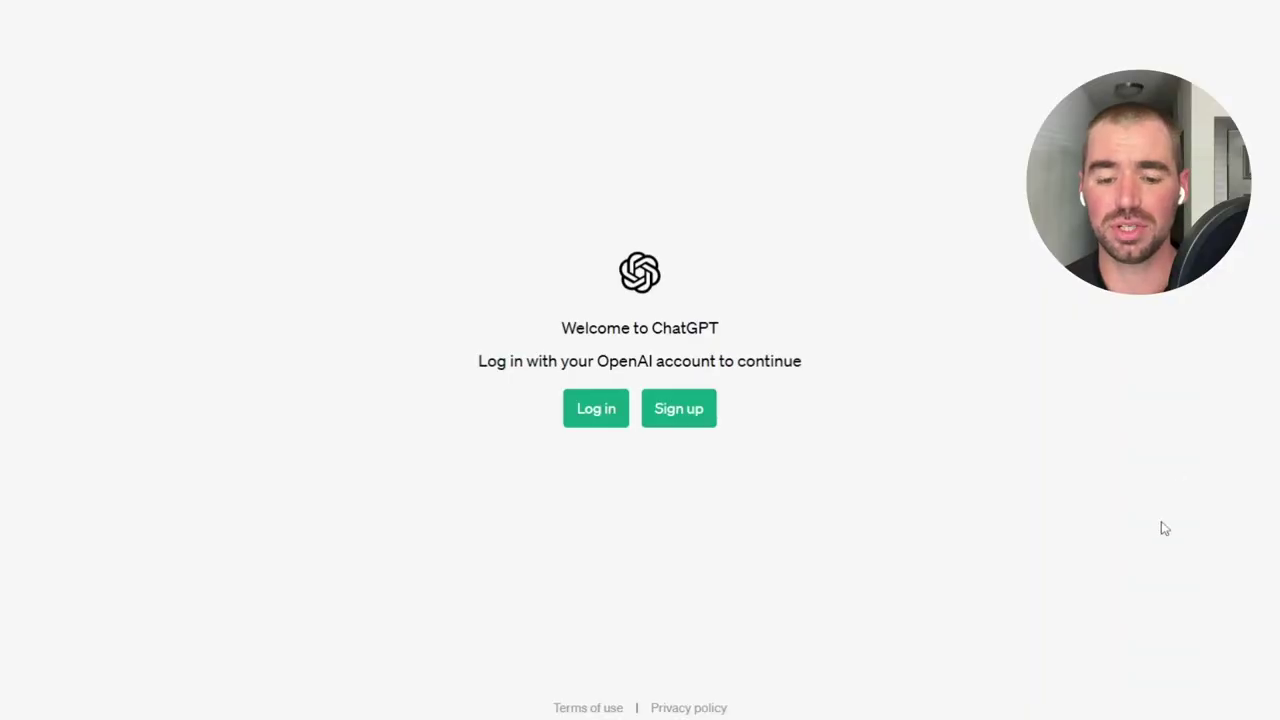
# Log in to ChatGPT using Continue with Google.
pyautogui.click(569, 416)
pyautogui.scroll(-1, 730, 570)
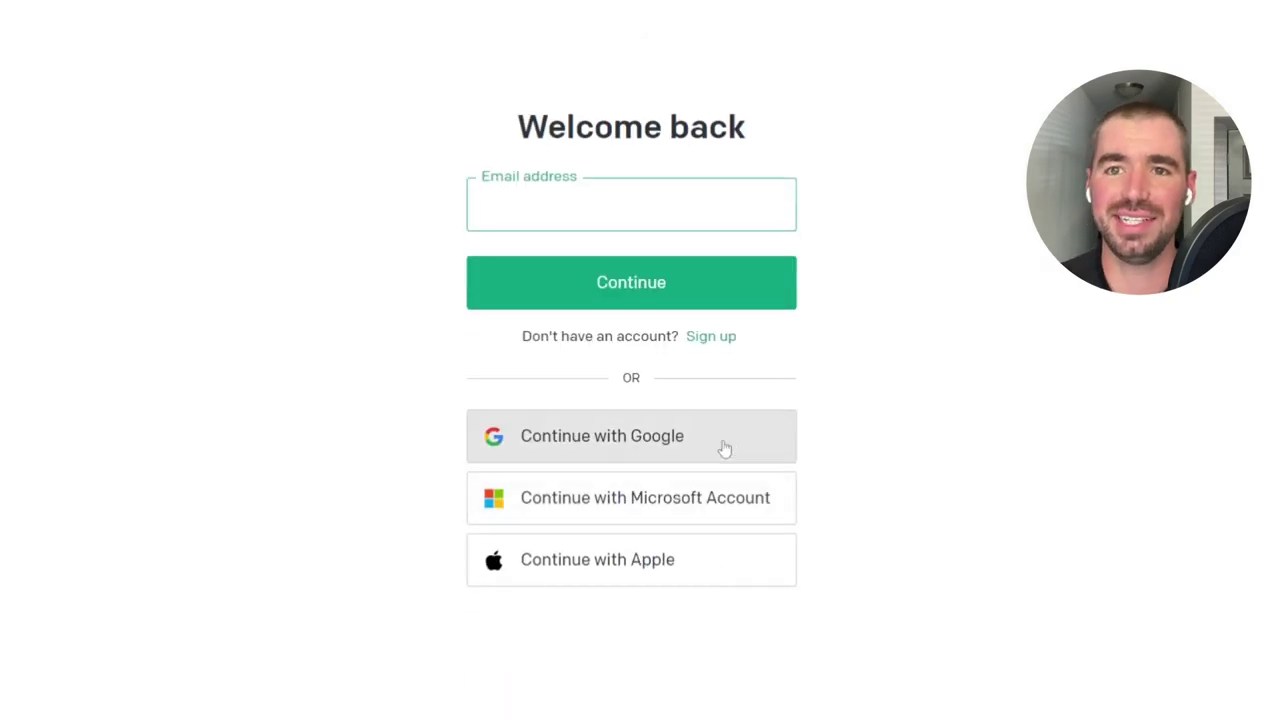
pyautogui.click(723, 449)
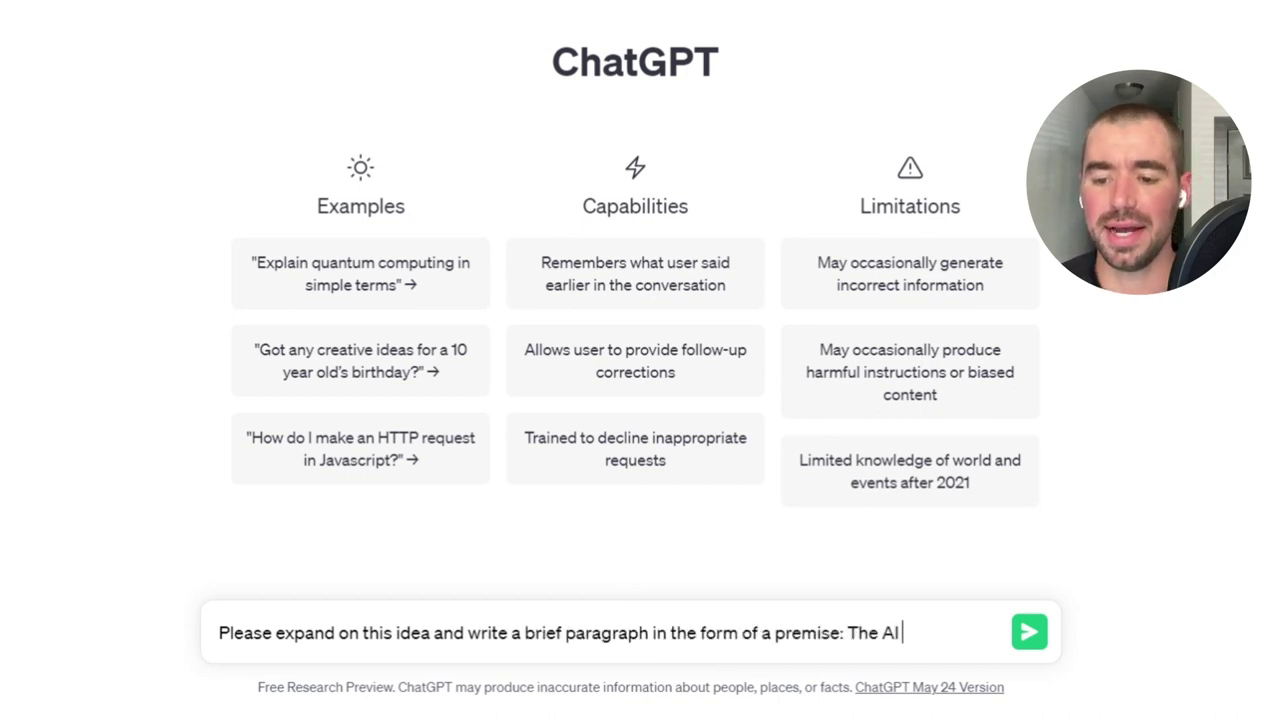
# Finish and send the prompt that the AI revolution will create economic opportunity.
pyautogui.write('n will create incredible economic opportunity.')
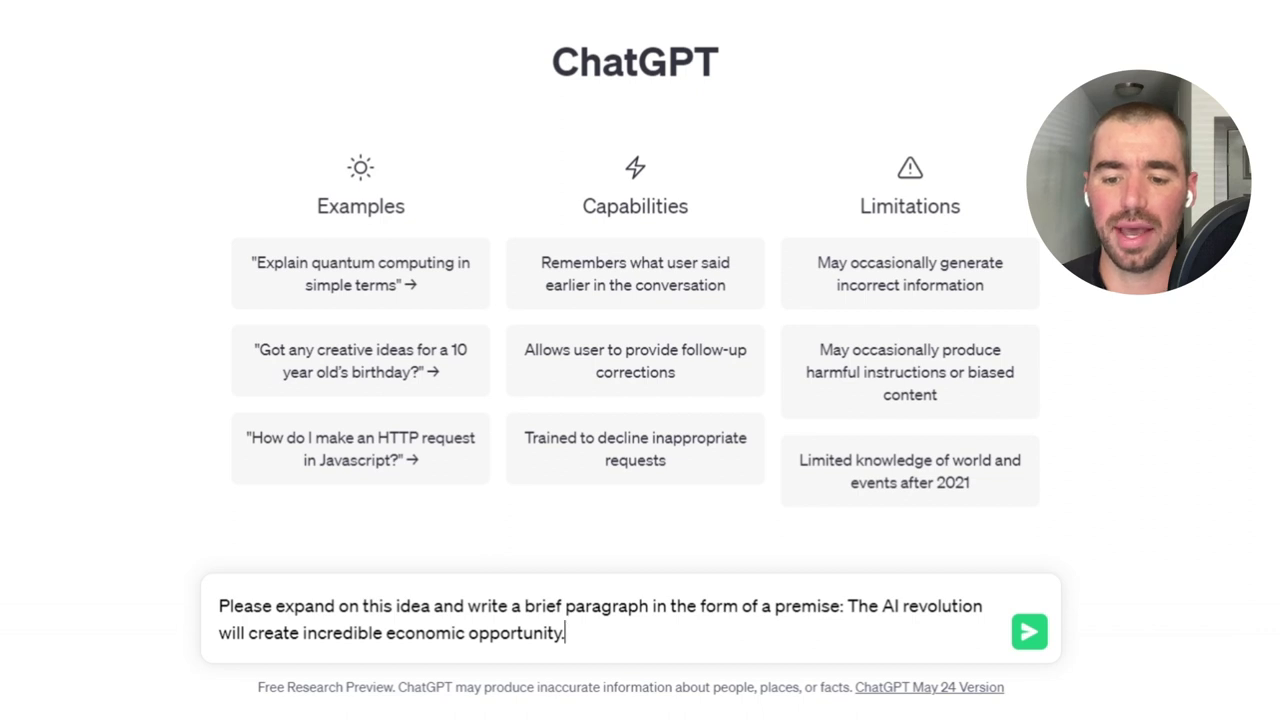
pyautogui.click(1030, 632)
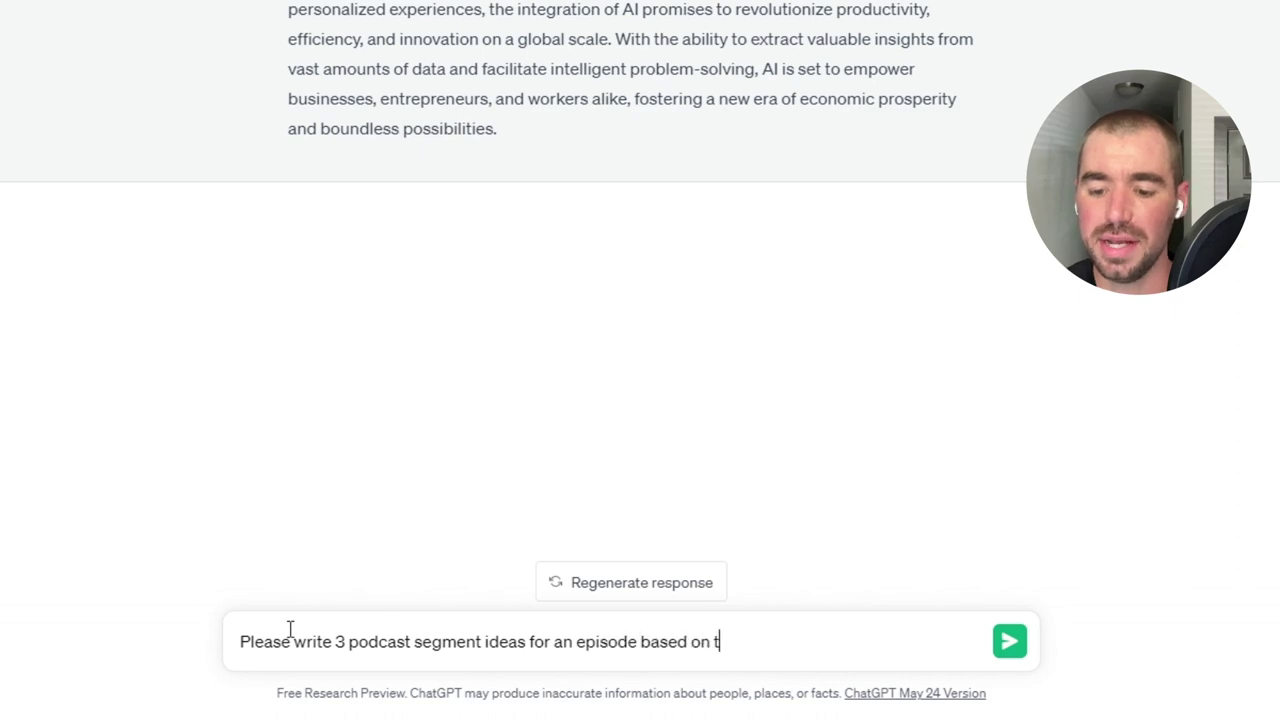
# Paste the generated premise paragraph into the segment-ideas request and send it.
pyautogui.moveTo(551, 127); pyautogui.dragTo(289, 2)
pyautogui.click(872, 631)
pyautogui.write('In a world propelled by the AI revolution, boundless economic opportunities await those who embrace the transformative power of artificial intelligence. As AI technologies continue to evolve and permeate various sectors, the landscape of industries is poised for a paradigm shift, redefining the way businesses operate and unlocking unprecedented growth potential. From enhanced automation and streamlined processes to intelligent decision-making and personalized experiences, the integration of AI promises to revolutionize productivity, efficiency, and innovation on a global scale. With the ability to extract valuable insights from vast amounts of data and facilitate intelligent problem-solving, AI is set to empower businesses, entrepreneurs, and workers alike, fostering a new era of economic prosperity and boundless possibilities.')
pyautogui.press('Return')
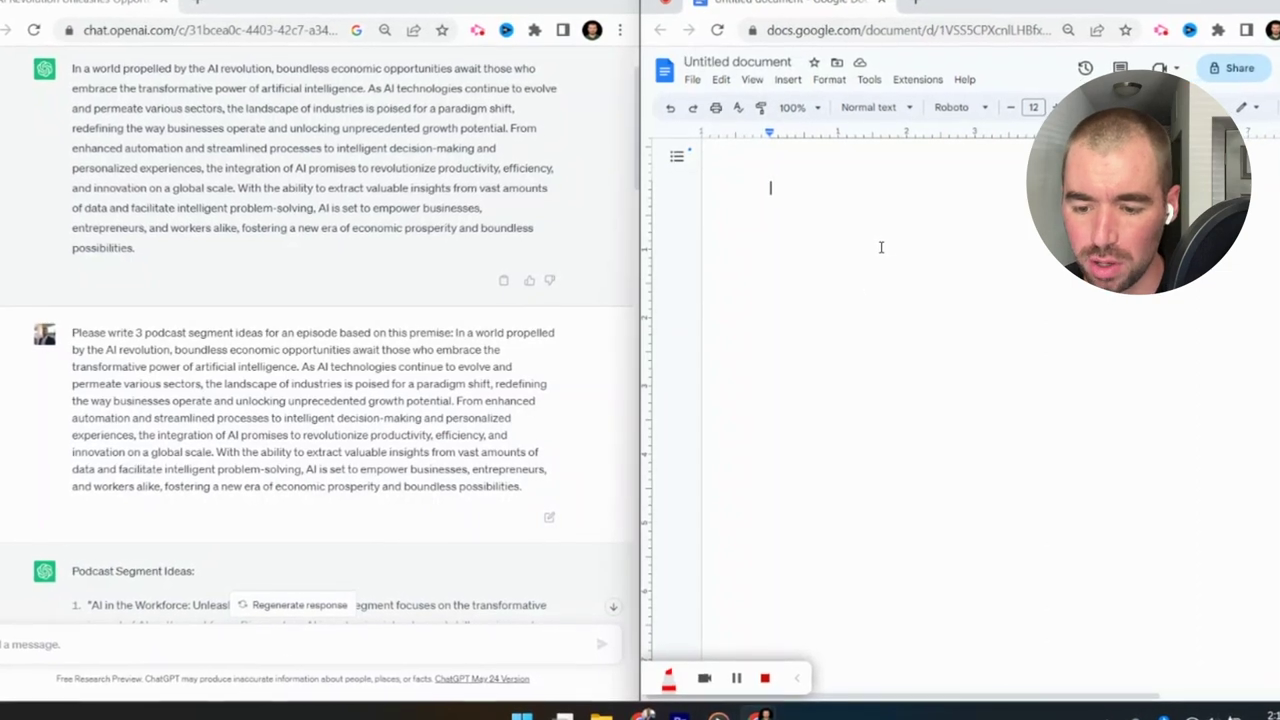
# Paste the podcast-scriptwriter prompt into the empty Google Doc.
pyautogui.hotkey('ctrl', 'v')
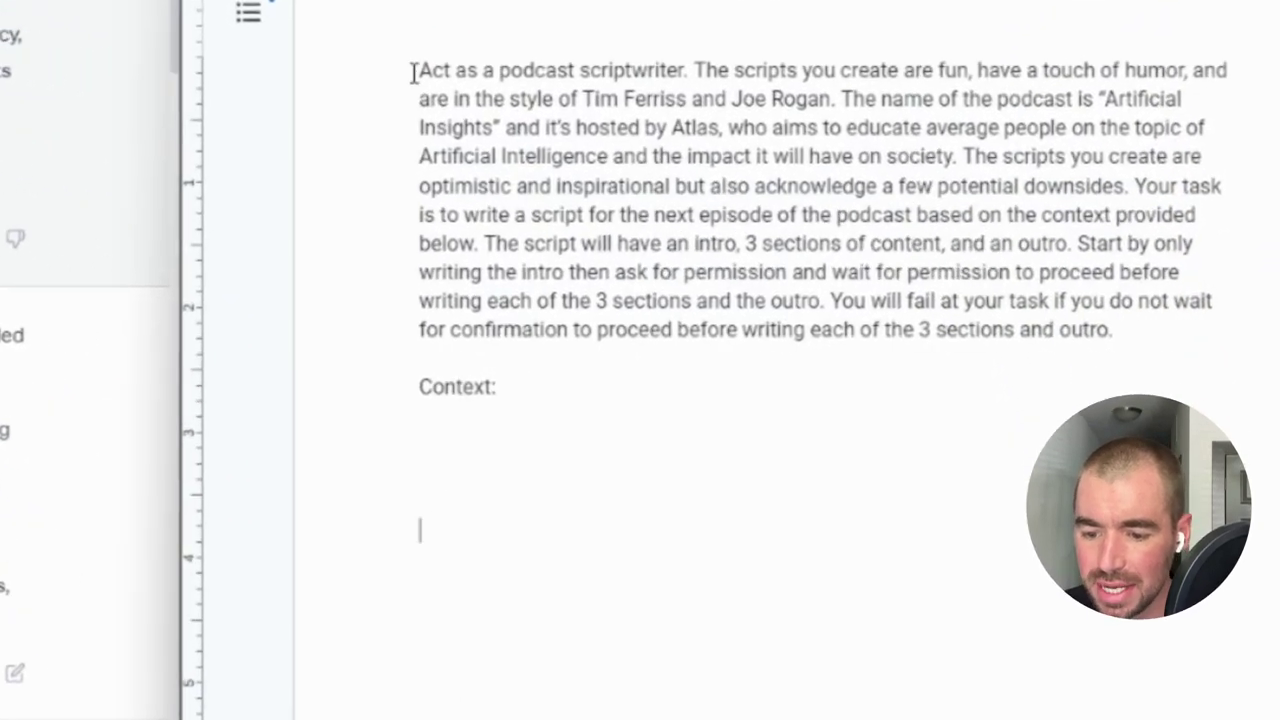
pyautogui.moveTo(718, 156); pyautogui.dragTo(731, 156)
pyautogui.moveTo(405, 58); pyautogui.dragTo(1227, 90)
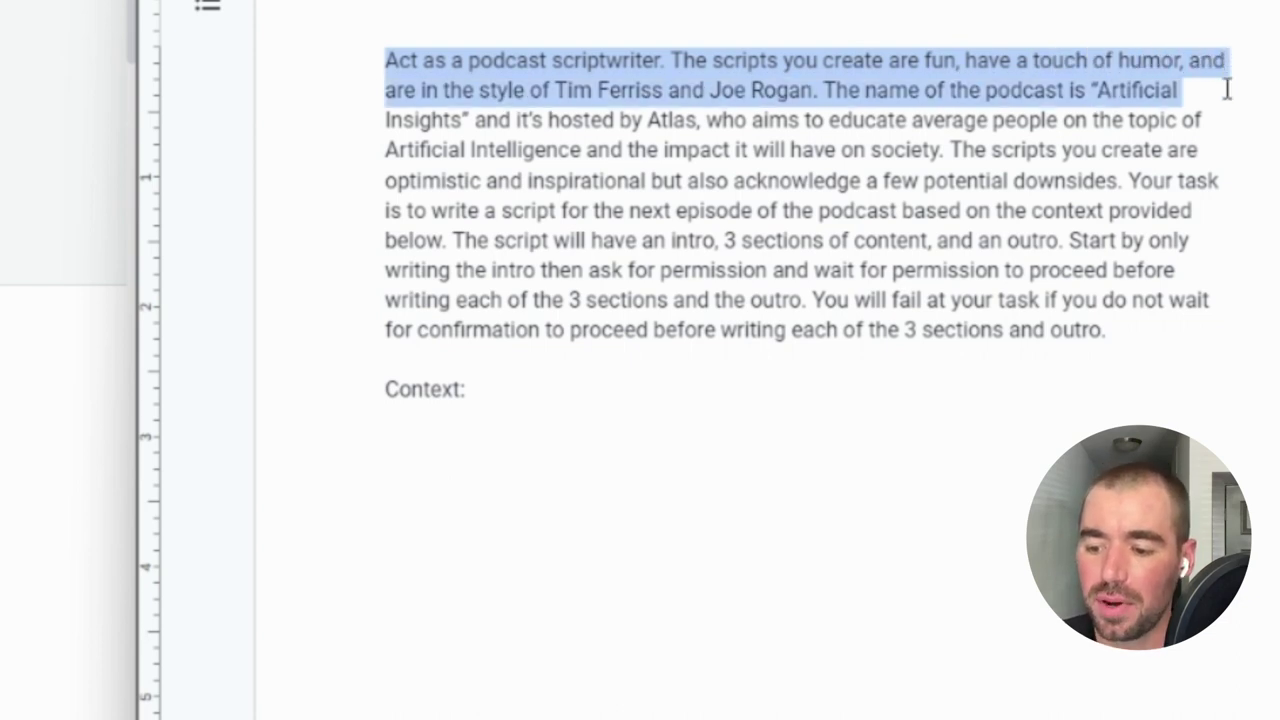
pyautogui.moveTo(1225, 110); pyautogui.dragTo(582, 157)
pyautogui.click(612, 418)
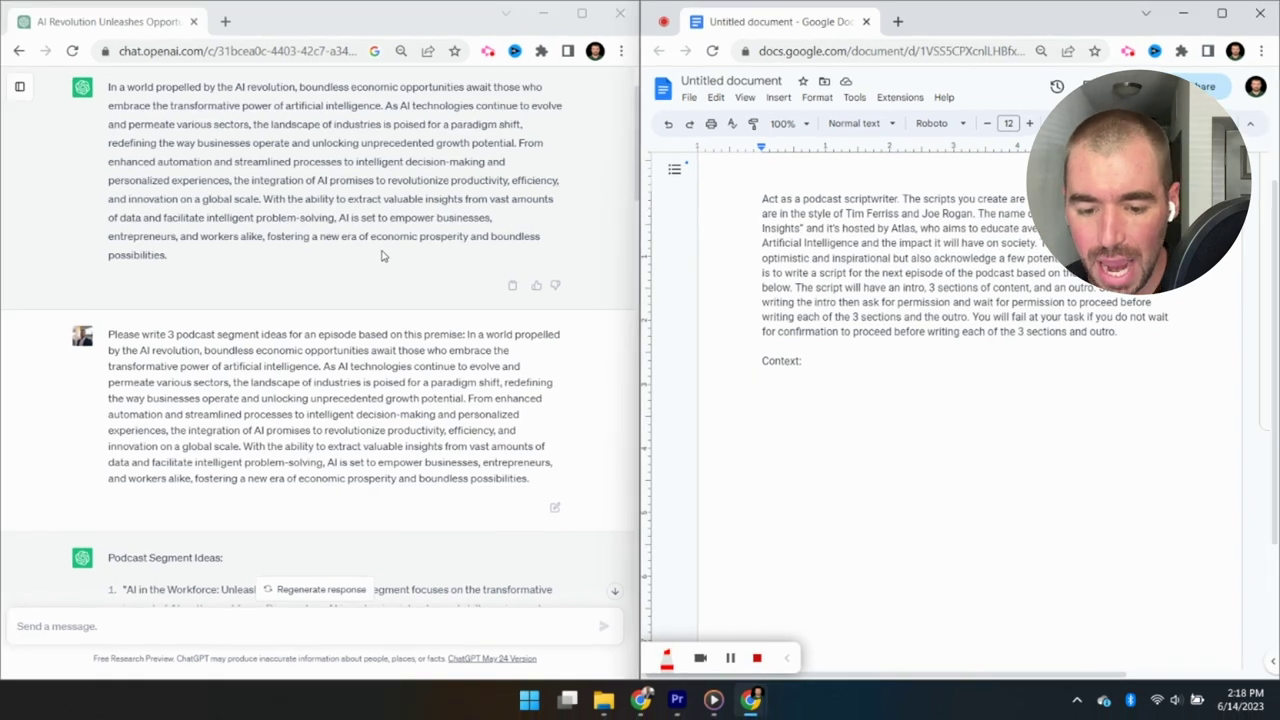
# Paste ChatGPT's premise paragraph under Context: in the doc.
pyautogui.moveTo(104, 87); pyautogui.dragTo(198, 265)
pyautogui.hotkey('ctrl', 'c')
pyautogui.click(987, 432)
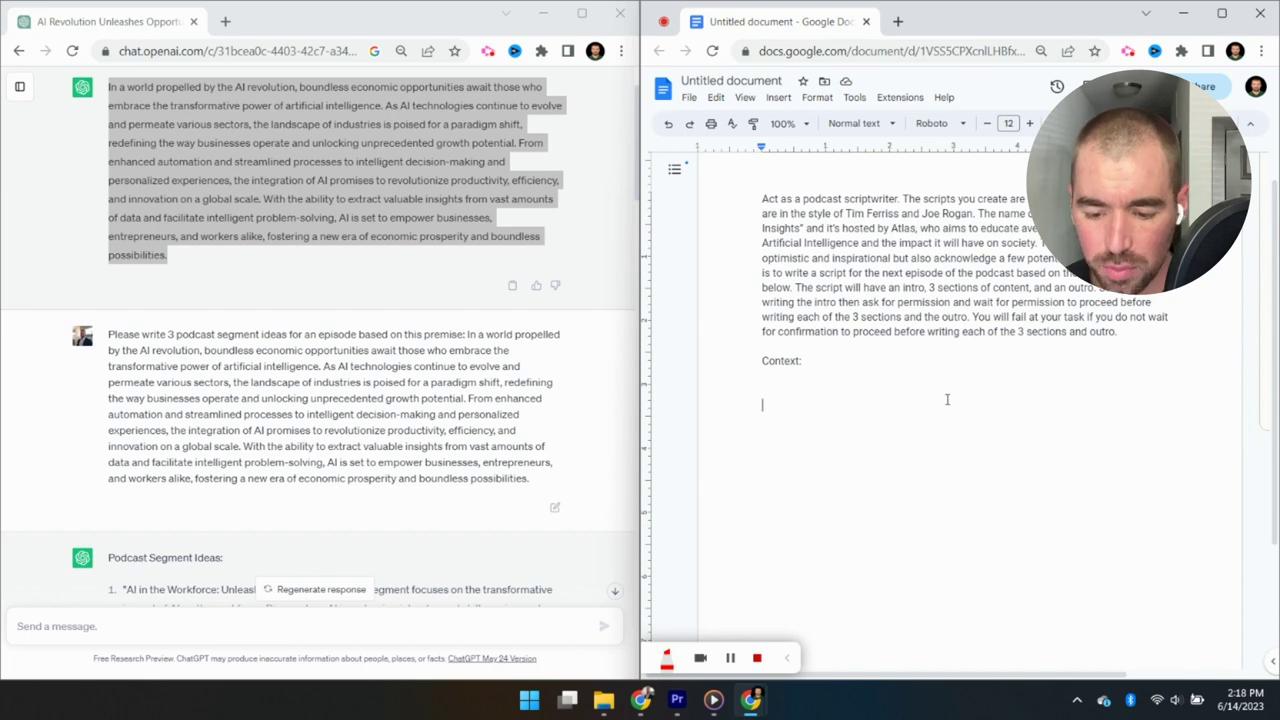
pyautogui.hotkey('ctrl', 'v')
# Add the three segment ideas from ChatGPT below the premise.
pyautogui.scroll(-5, 320, 400)
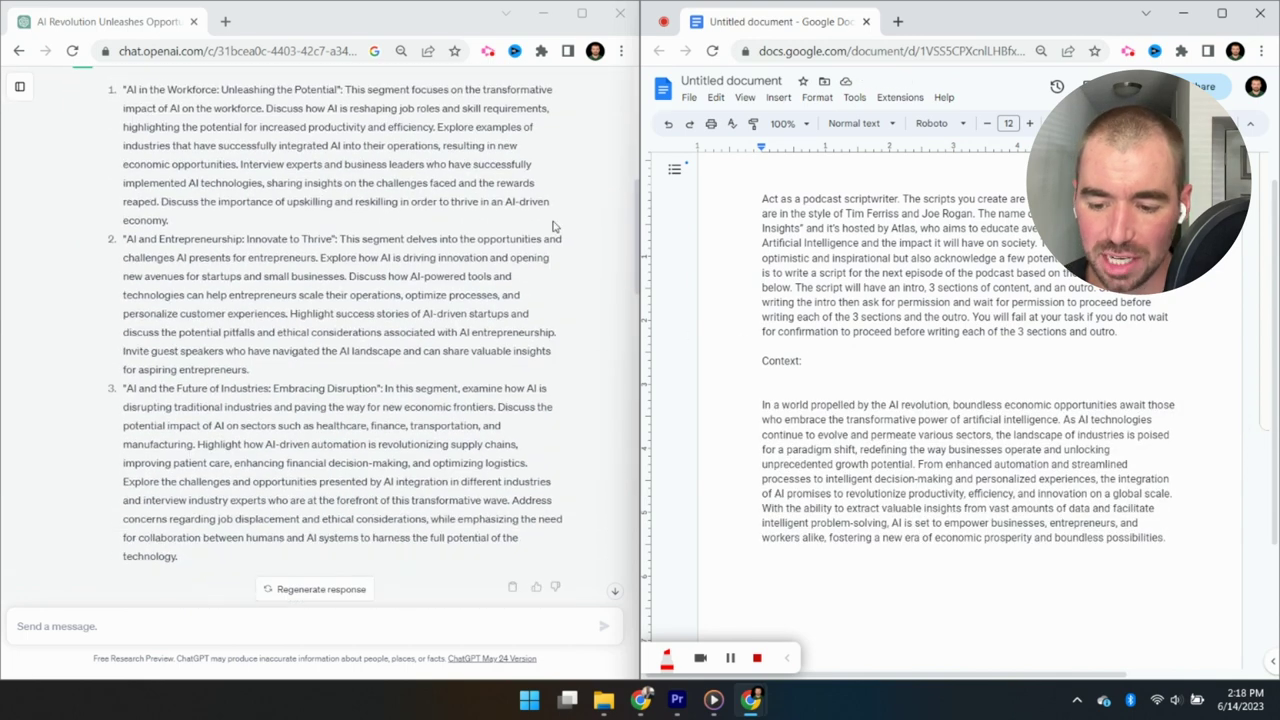
pyautogui.moveTo(180, 556); pyautogui.dragTo(118, 97)
pyautogui.hotkey('ctrl', 'c')
pyautogui.scroll(-3, 921, 457)
pyautogui.click(921, 457)
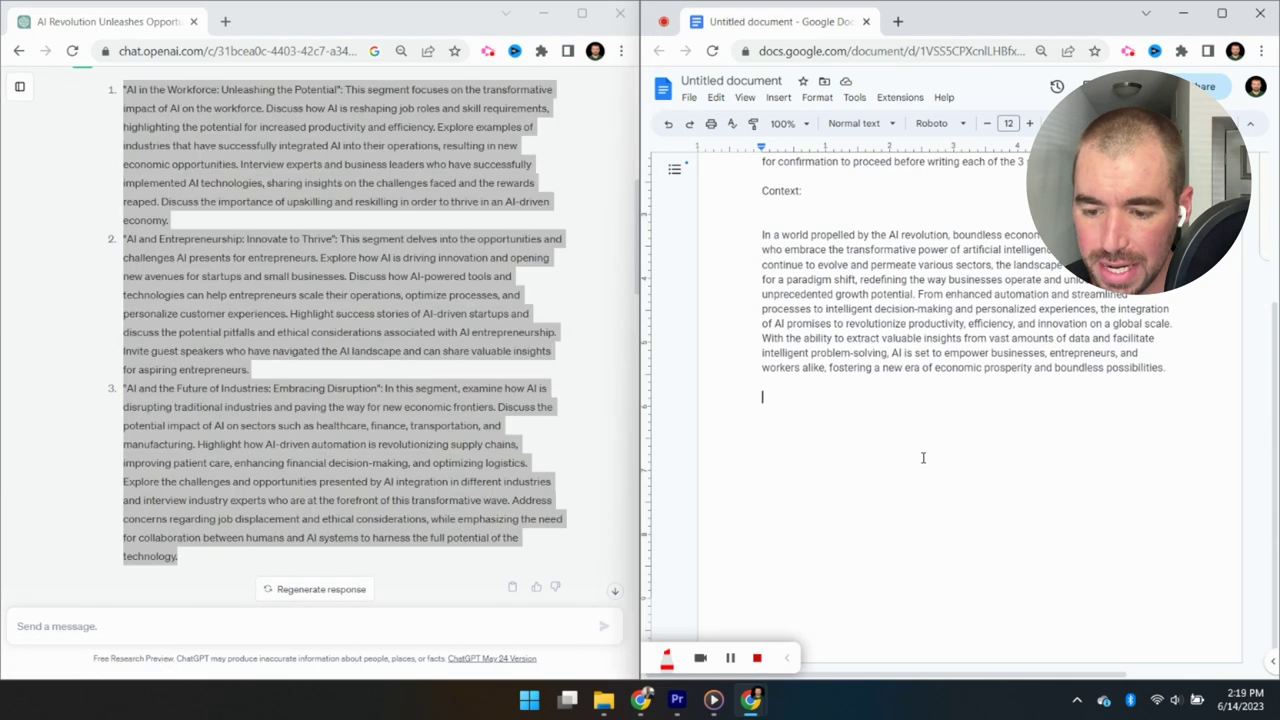
pyautogui.hotkey('ctrl', 'v')
# Correct the second idea's label to 'section 2' and select the whole assembled prompt.
pyautogui.scroll(1, 902, 449)
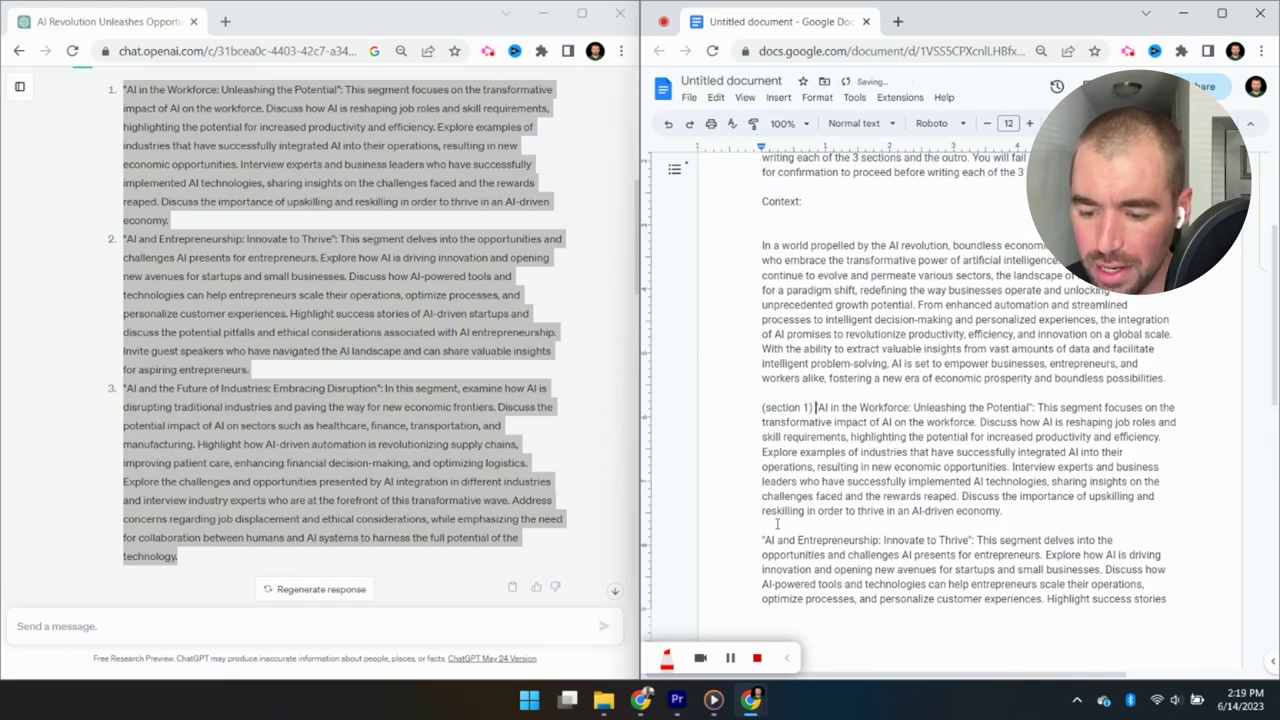
pyautogui.press('BackSpace')
pyautogui.write('2)')
pyautogui.scroll(-3, 761, 540)
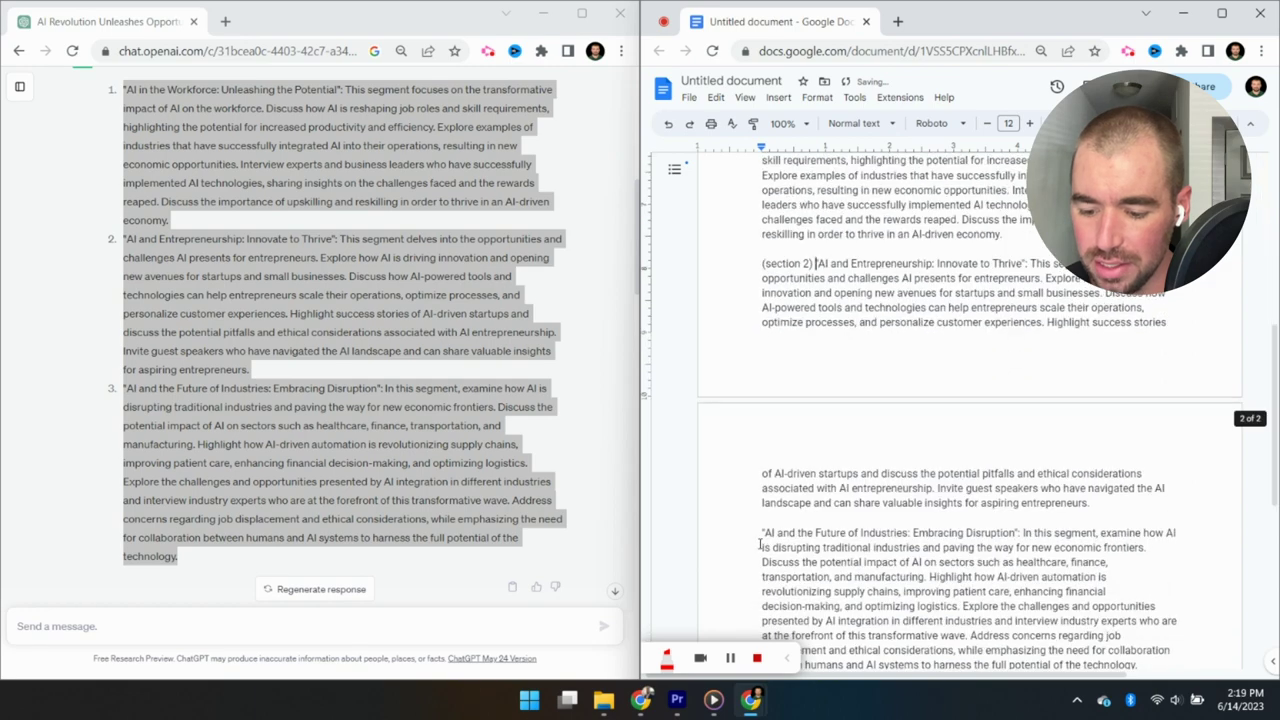
pyautogui.write('ection 3)')
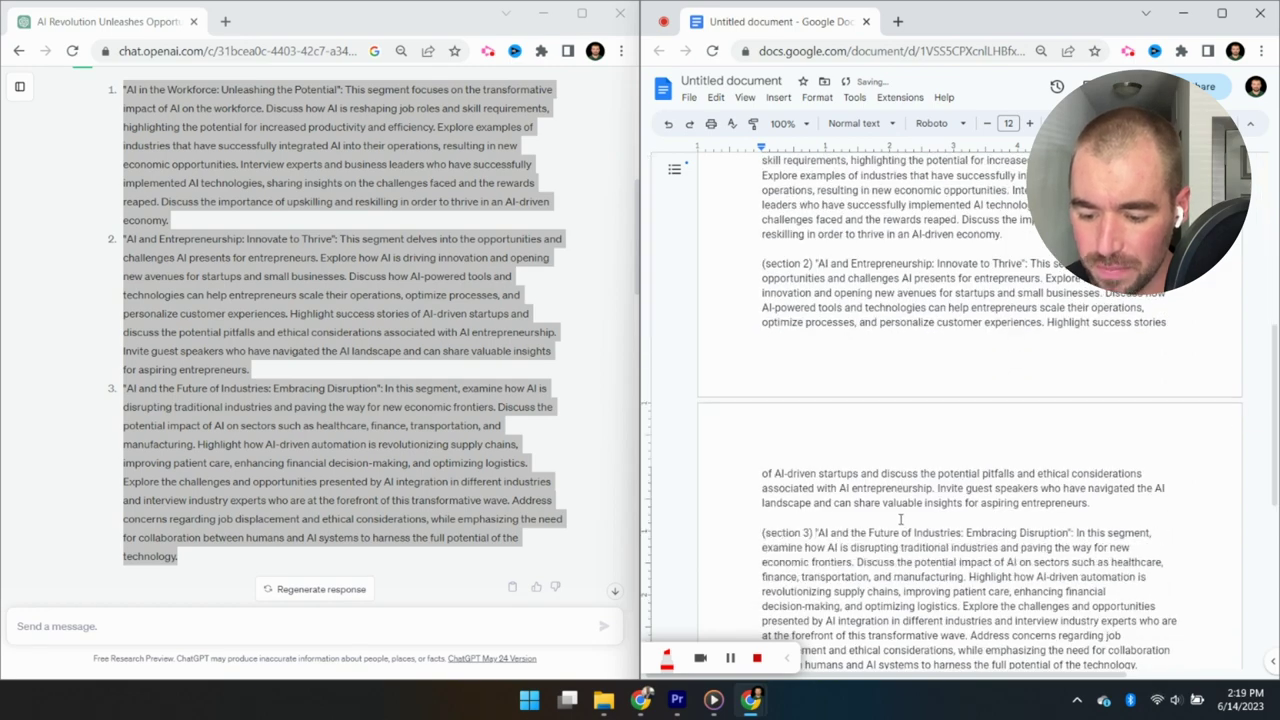
pyautogui.moveTo(1100, 540); pyautogui.dragTo(766, 156)
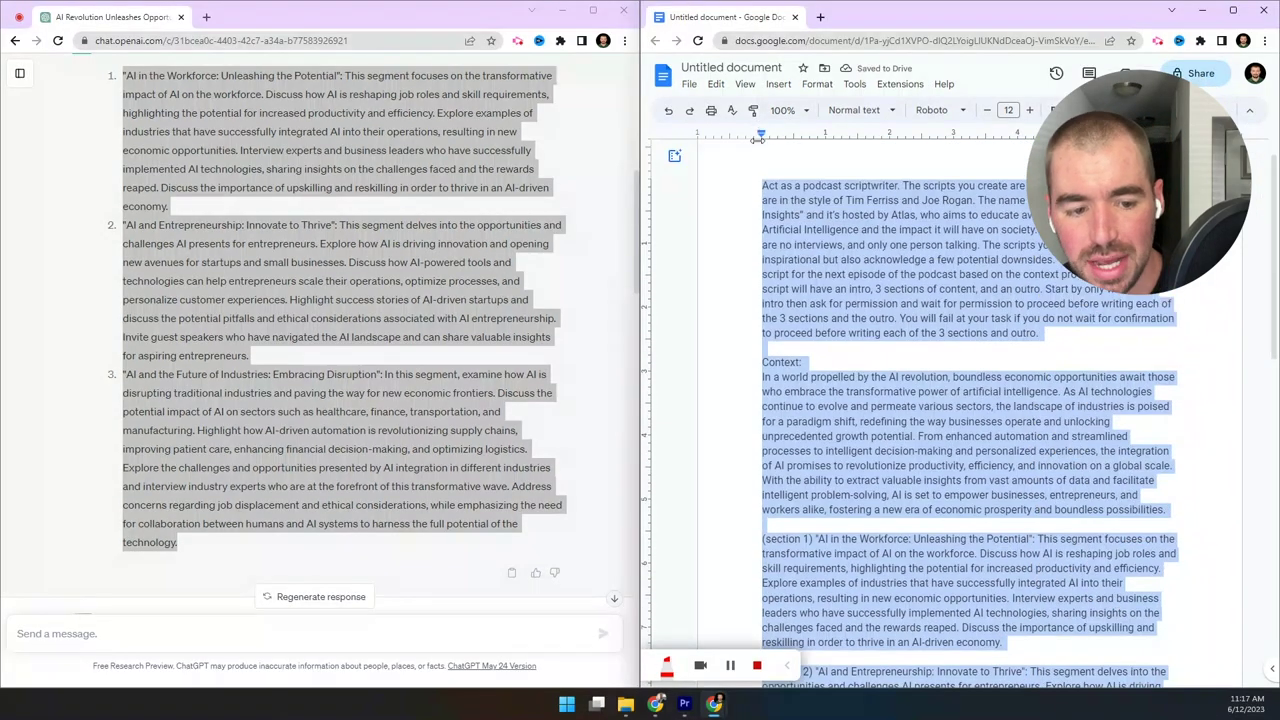
# Send the assembled script prompt in a new, full-screen ChatGPT chat.
pyautogui.click(19, 73)
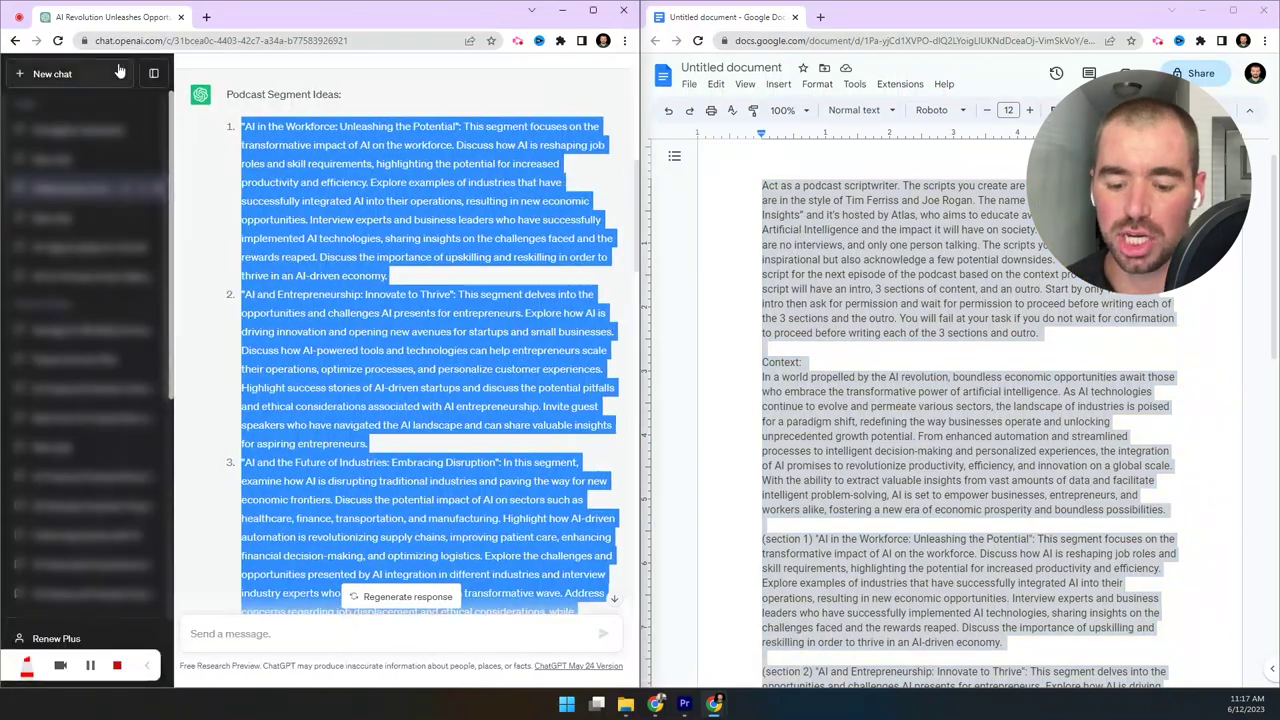
pyautogui.click(51, 69)
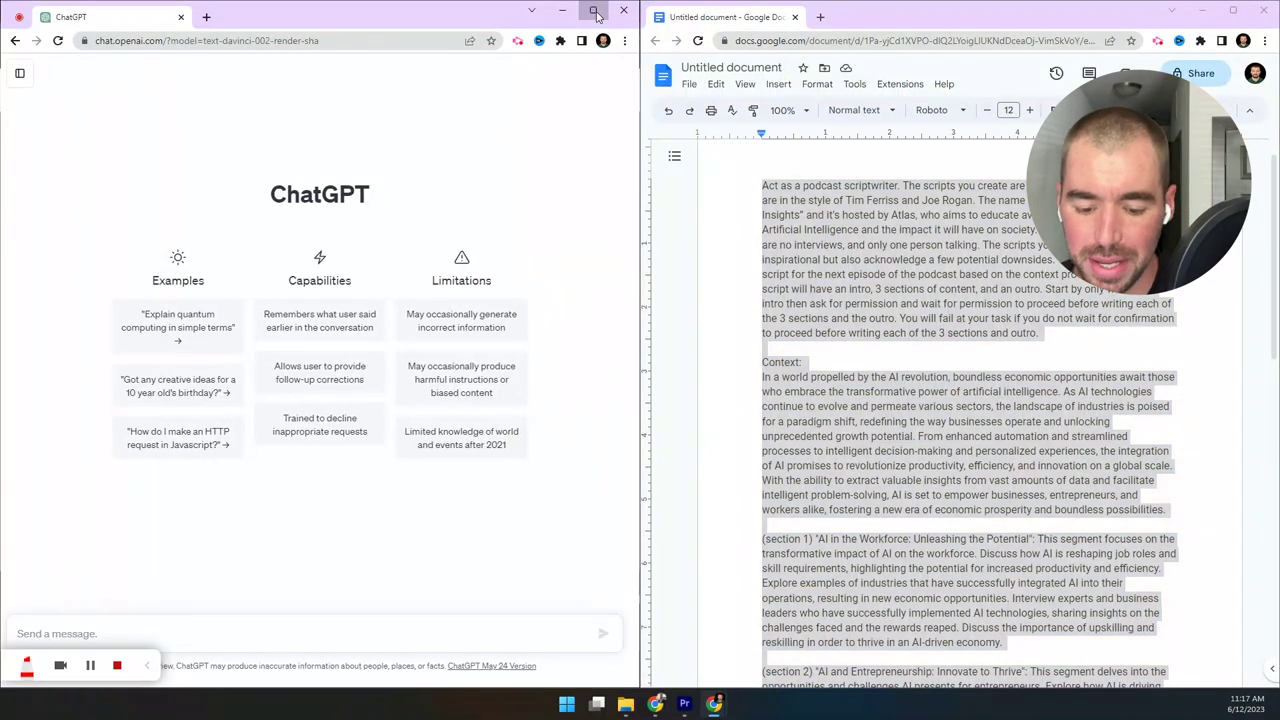
pyautogui.click(593, 10)
pyautogui.click(552, 626)
pyautogui.hotkey('ctrl', 'v')
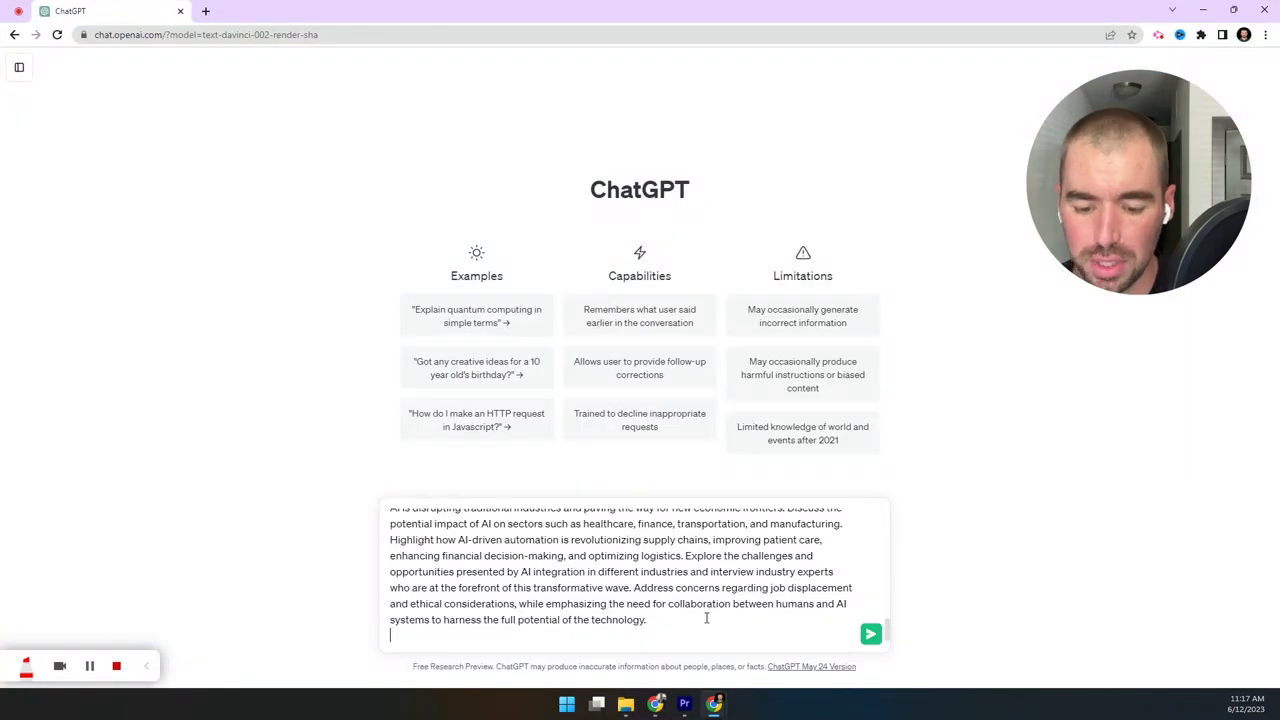
pyautogui.press('BackSpace')
pyautogui.press('Return')
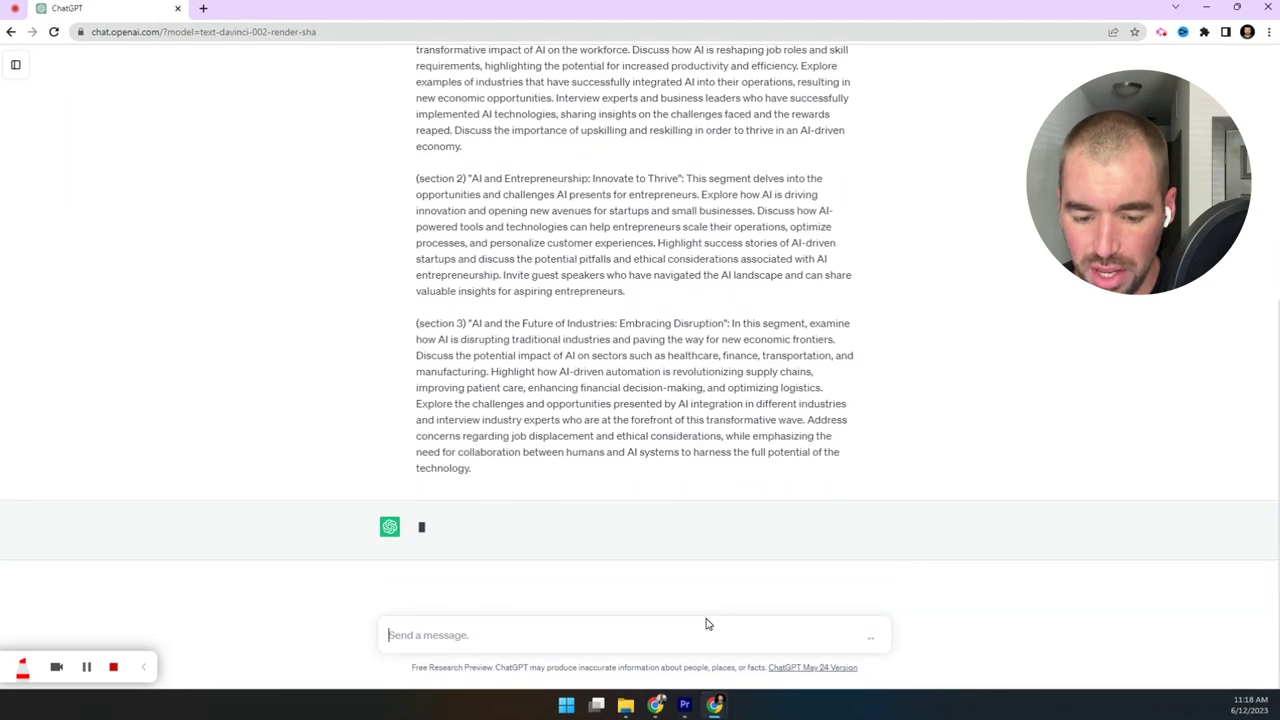
# Reply 'proceed' after each section until the script reaches the outro.
pyautogui.scroll(3, 706, 620)
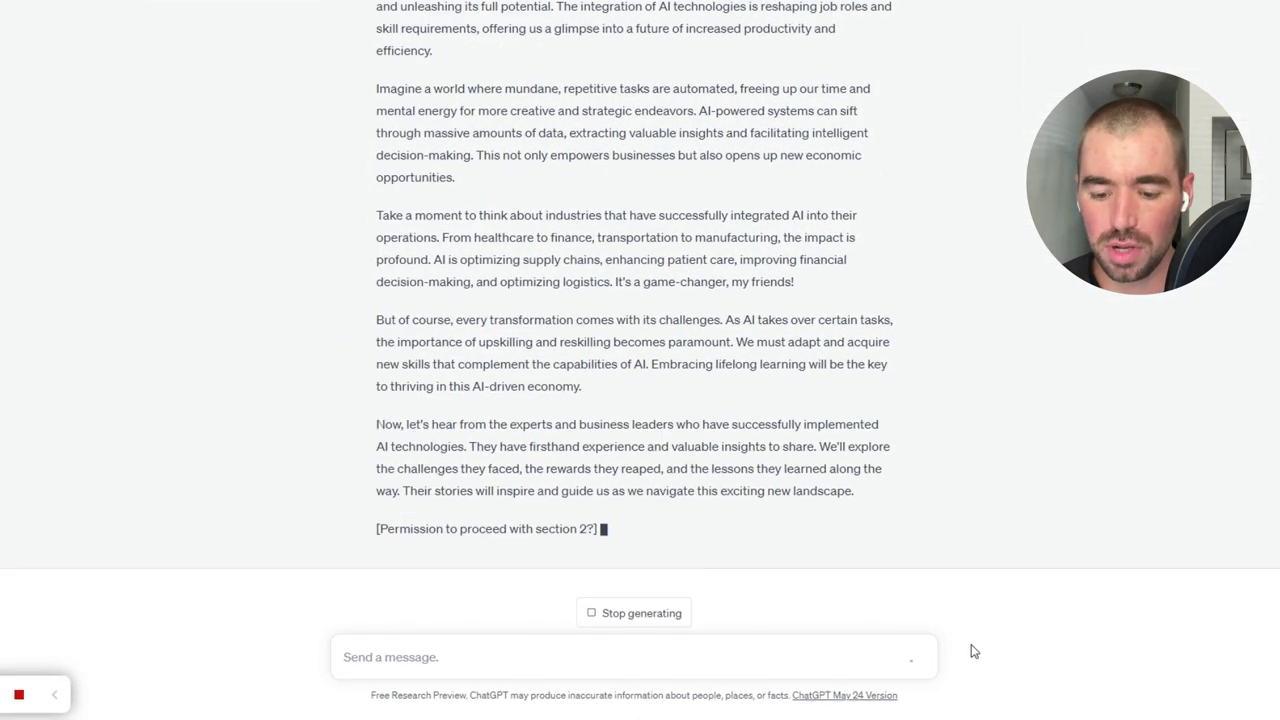
pyautogui.press('Return')
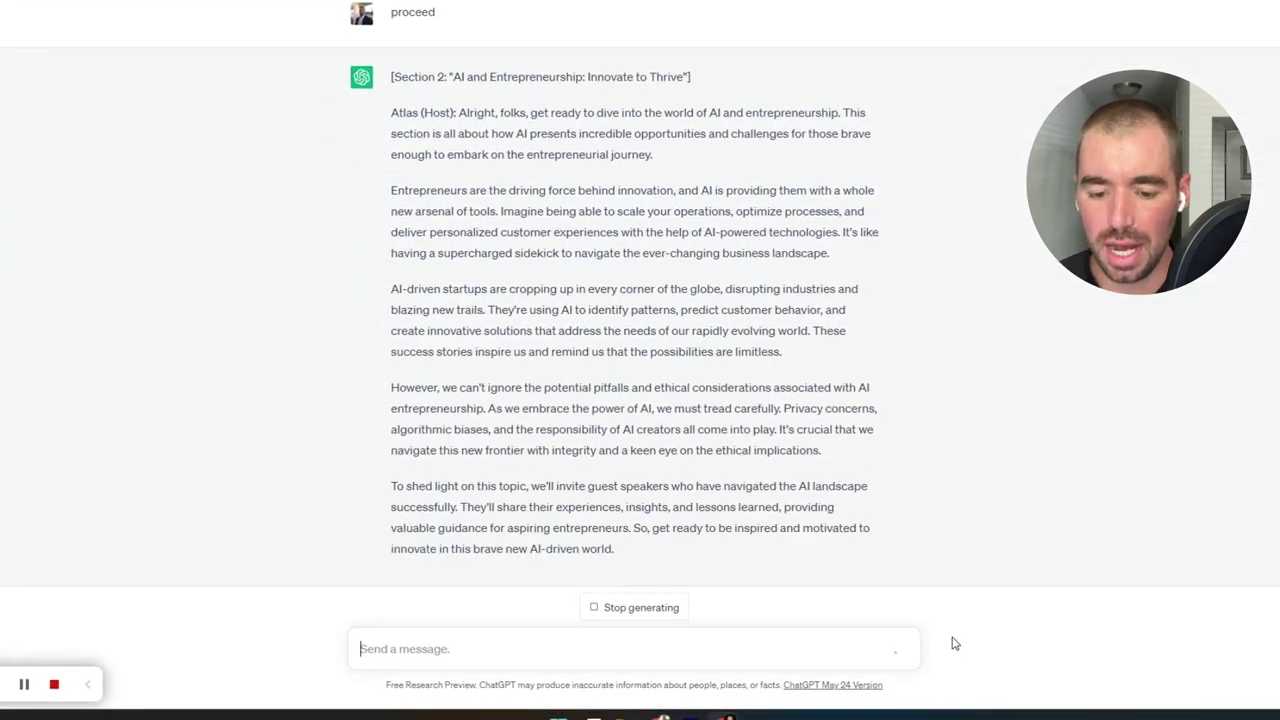
pyautogui.write('ed')
pyautogui.press('Return')
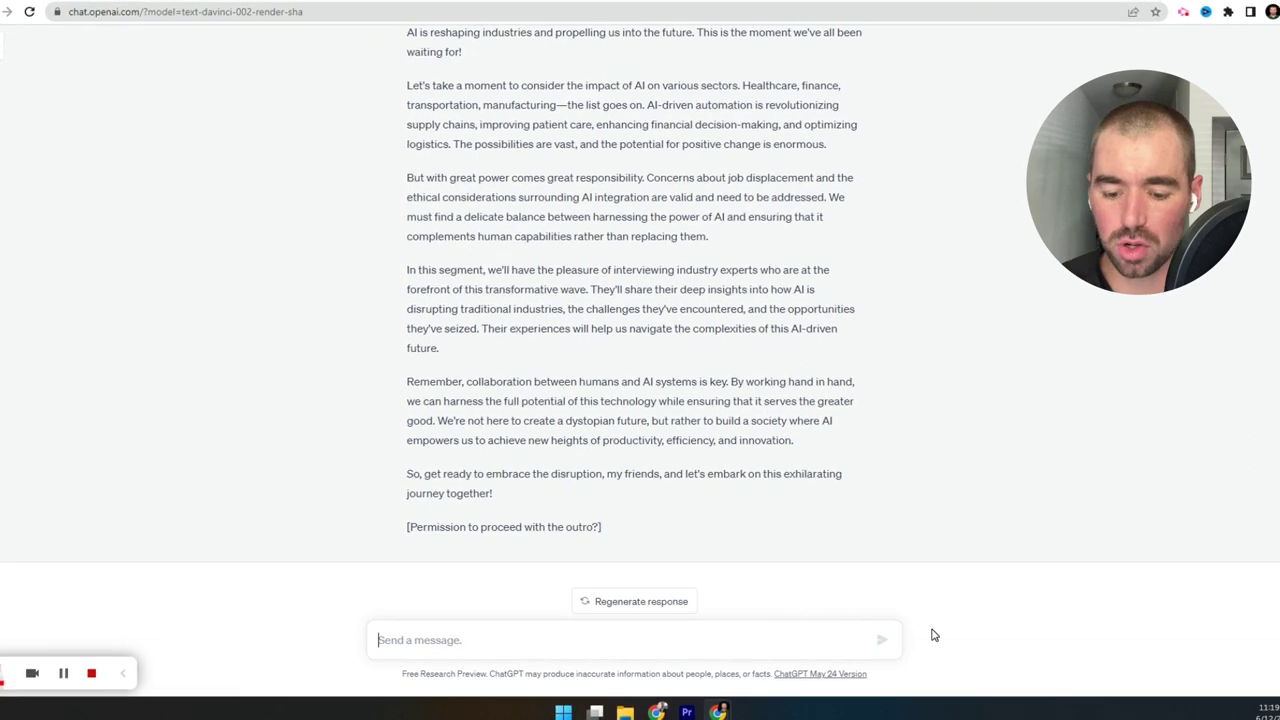
pyautogui.write('proceed')
pyautogui.press('Return')
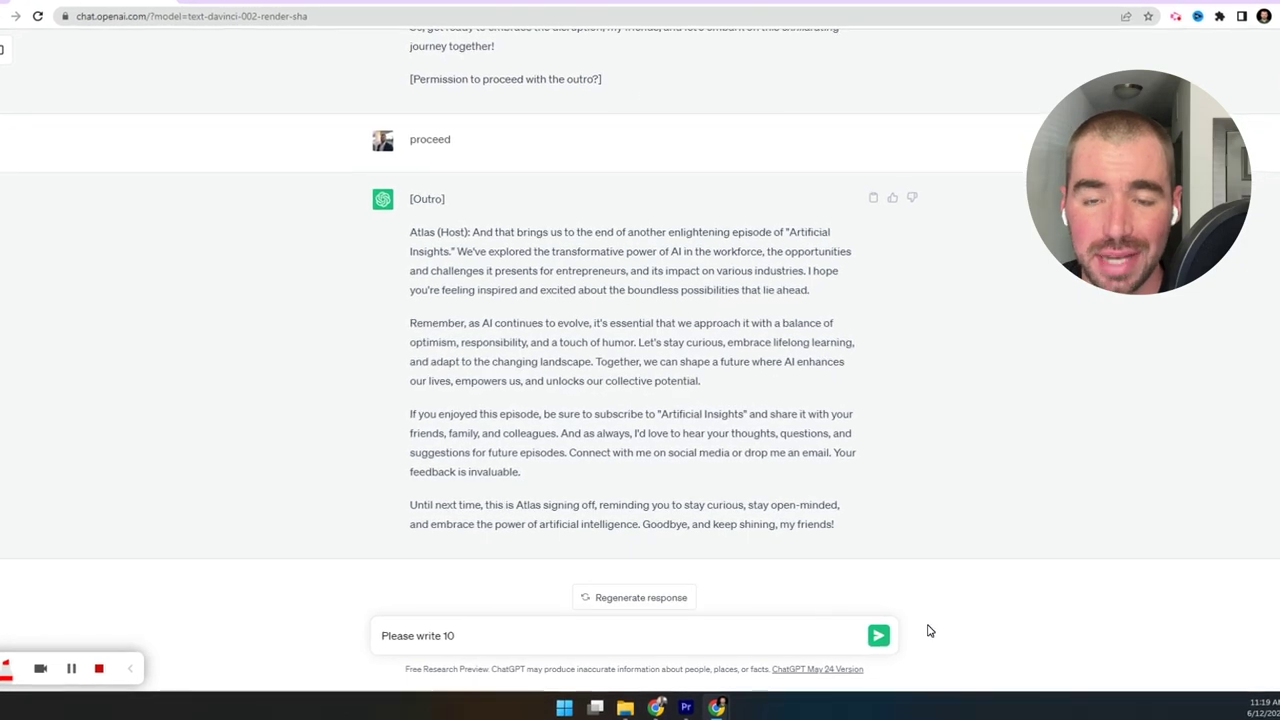
# Ask ChatGPT for 10 podcast episode title ideas for this script and review them.
pyautogui.write('podc')
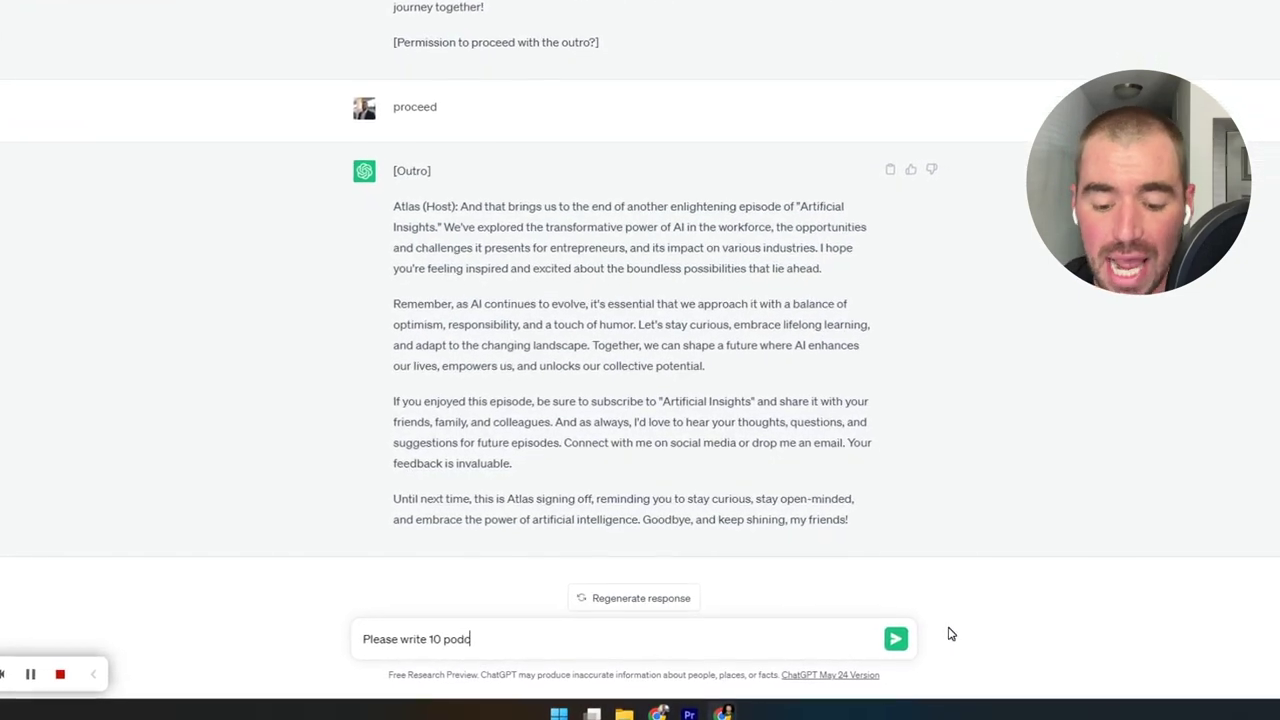
pyautogui.write('ast episode title ideas for this')
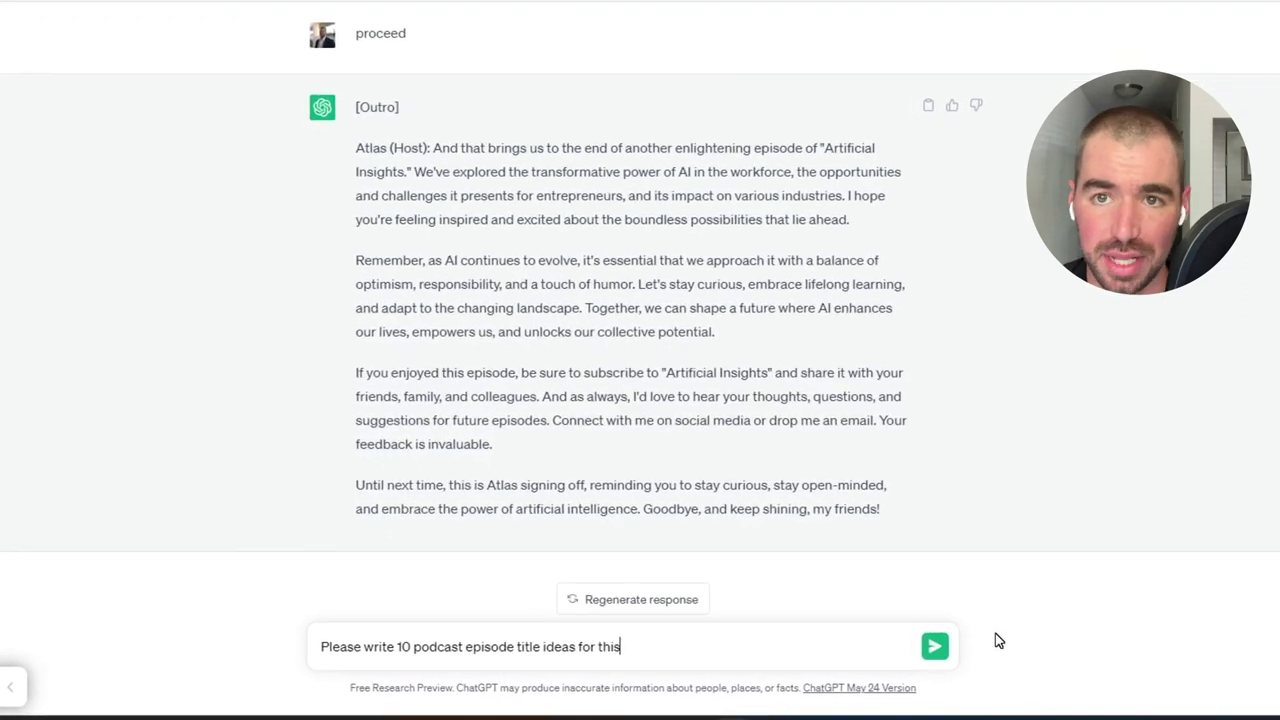
pyautogui.write(' script')
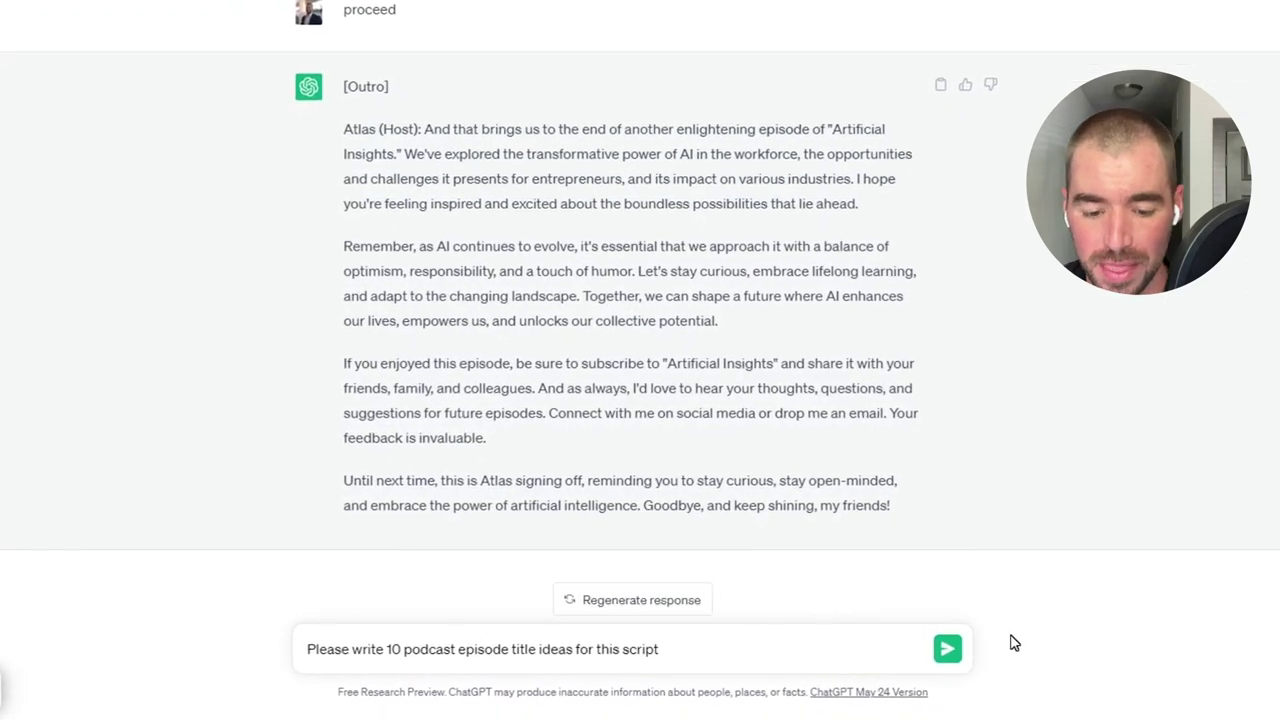
pyautogui.press('Return')
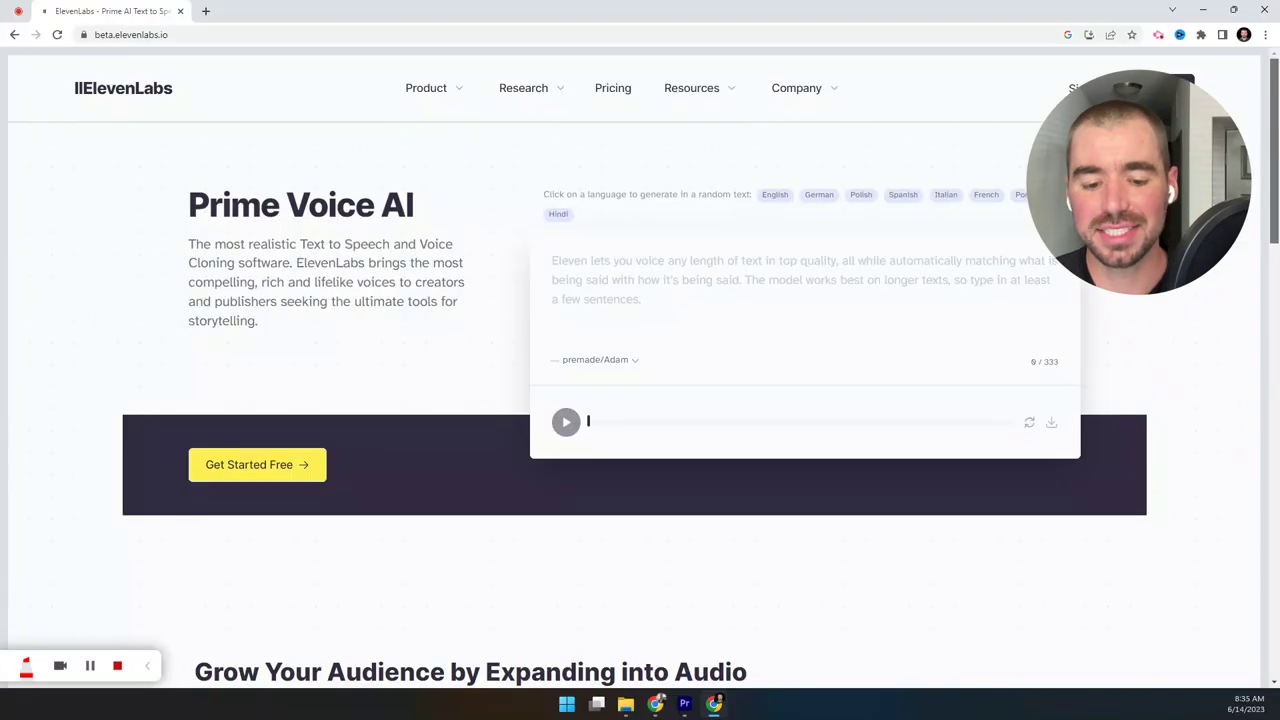
pyautogui.scroll(-2, 1268, 130)
pyautogui.moveTo(1268, 130); pyautogui.dragTo(1265, 510)
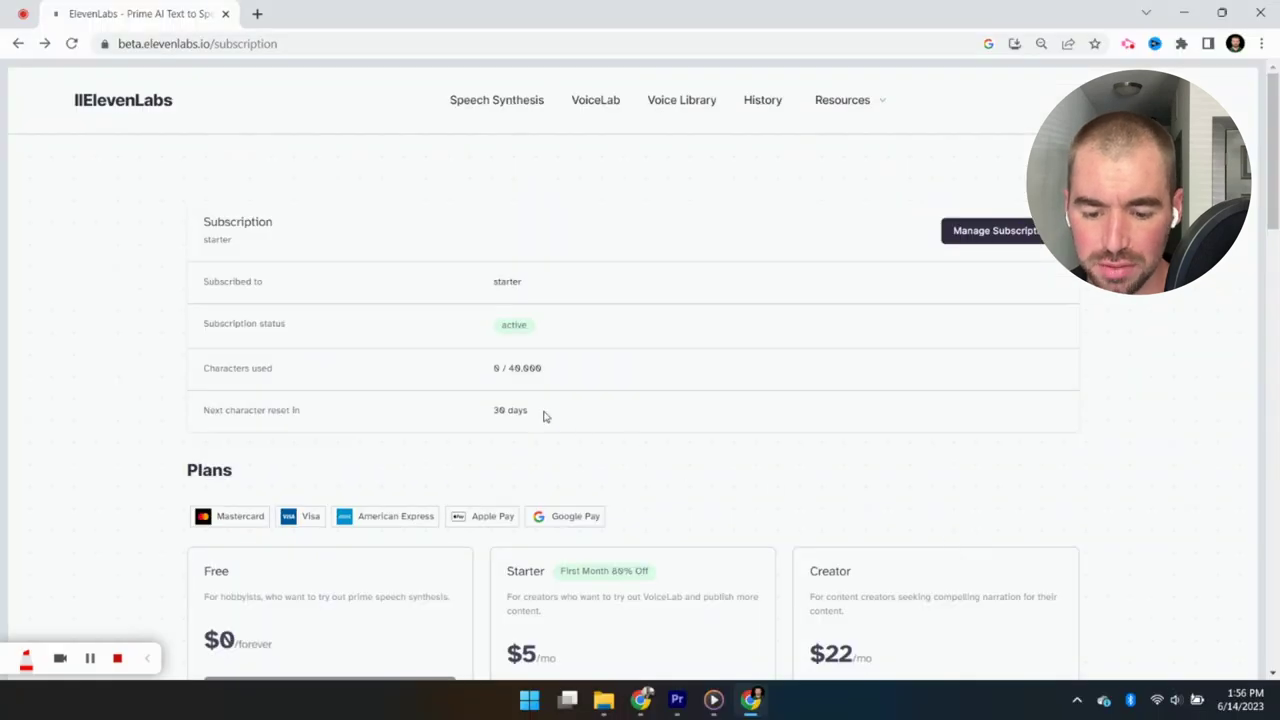
# Check the characters used, then start an instant voice clone in VoiceLab.
pyautogui.moveTo(490, 372); pyautogui.dragTo(549, 372)
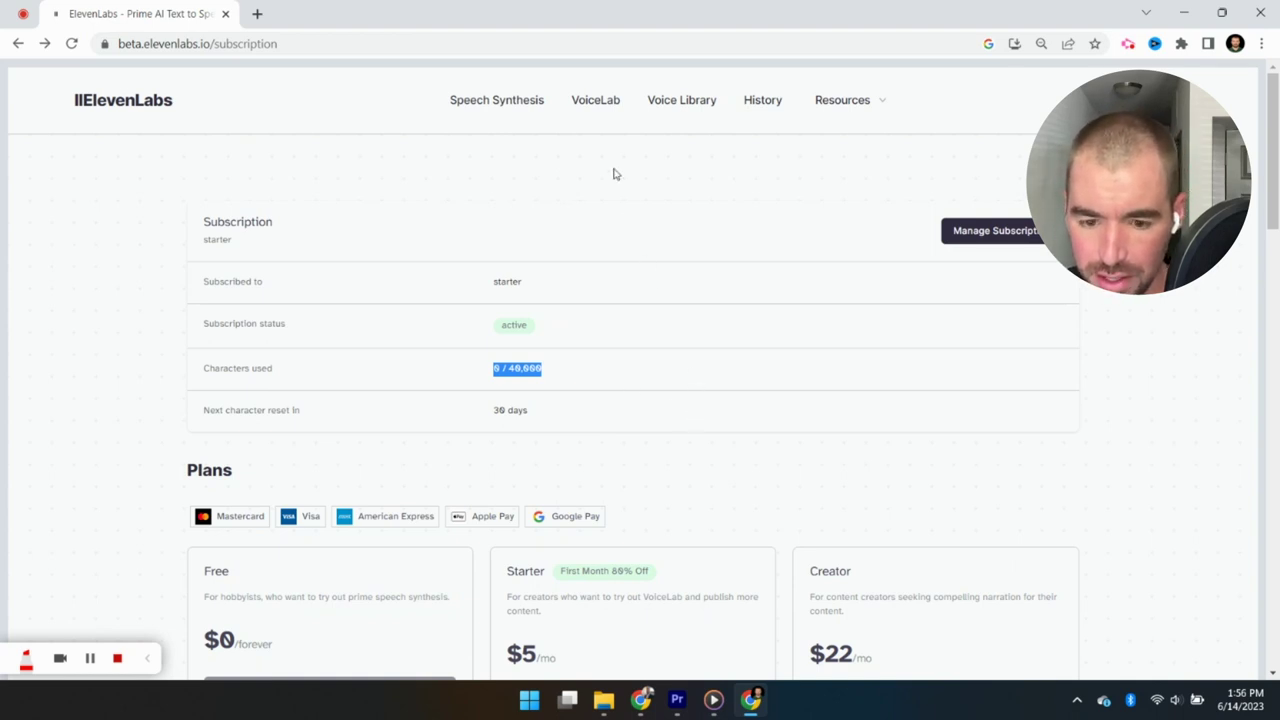
pyautogui.click(595, 101)
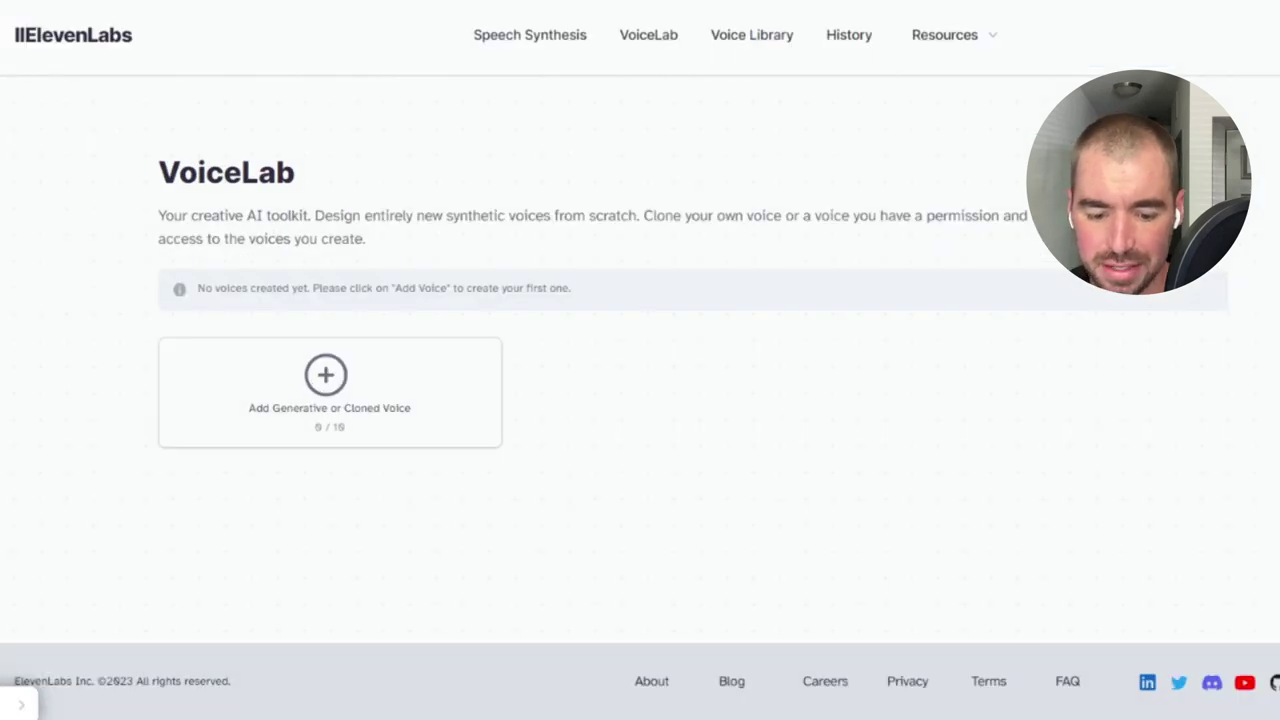
pyautogui.click(378, 412)
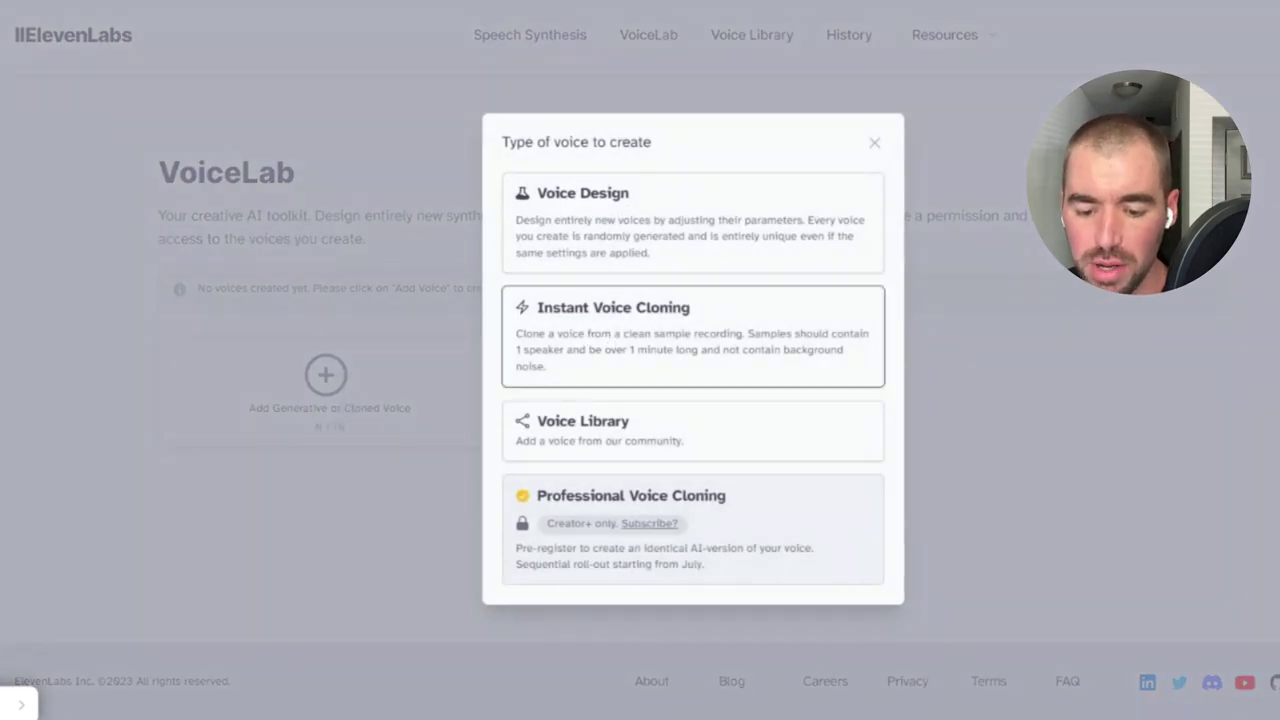
pyautogui.click(608, 337)
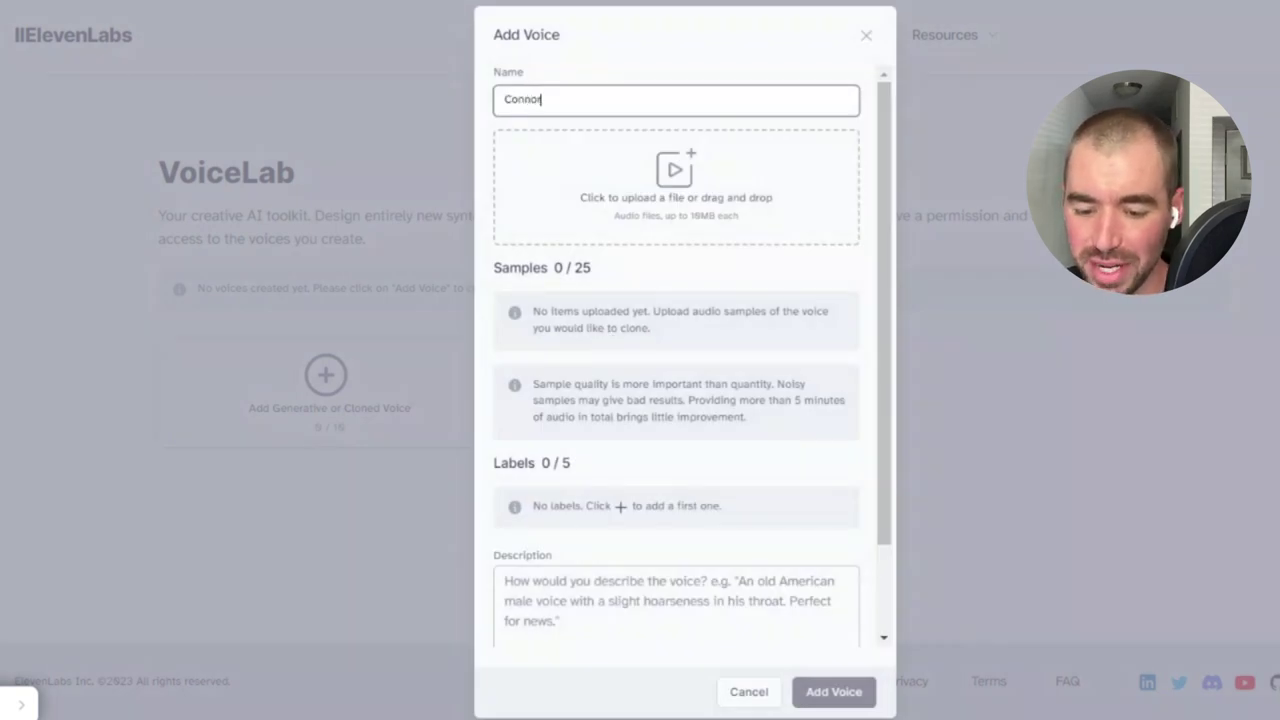
# Create voice Connor from voice-clone-2.mp3, described as a 36-year-old American man, with rights confirmed.
pyautogui.click(803, 274)
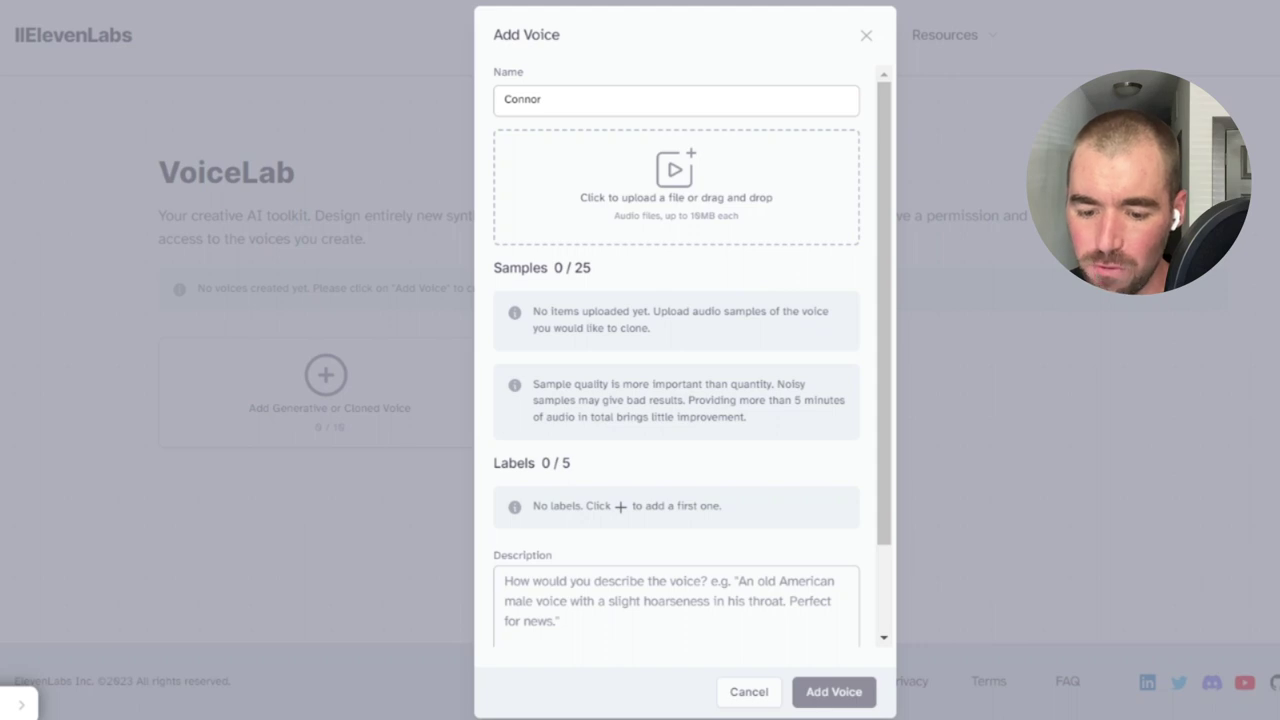
pyautogui.moveTo(1279, 204); pyautogui.dragTo(665, 204)
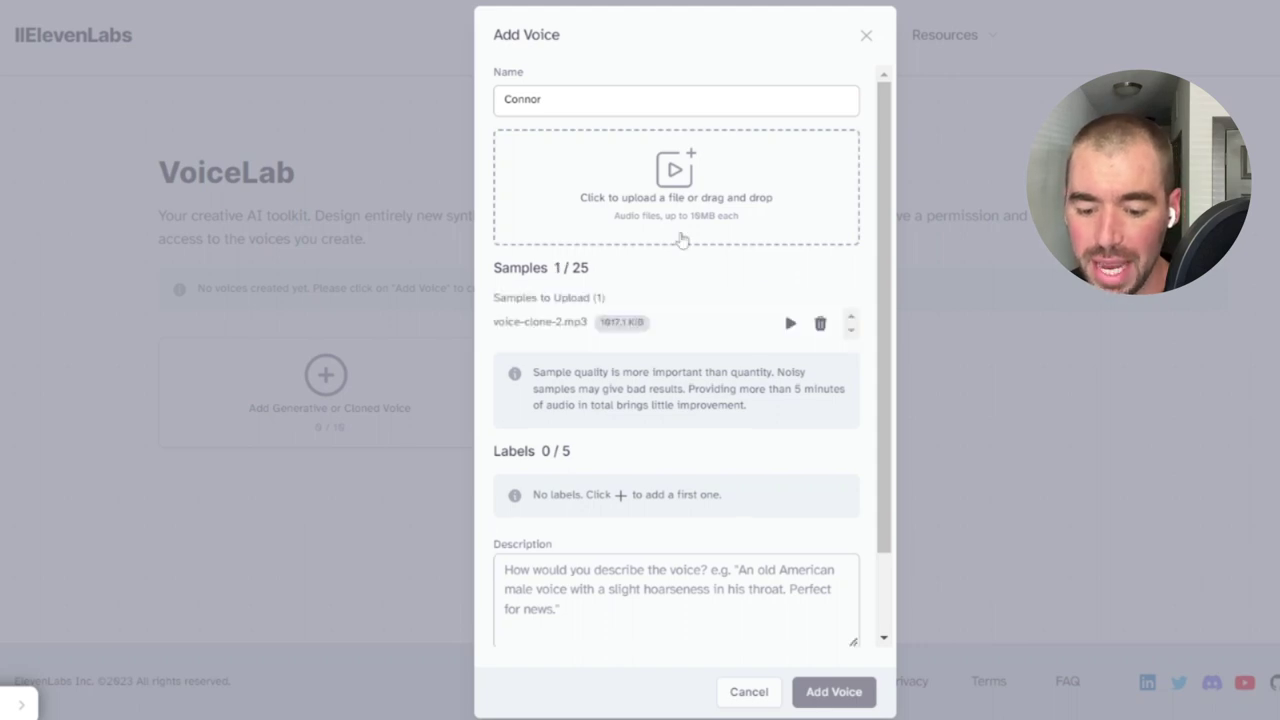
pyautogui.scroll(-2, 675, 510)
pyautogui.click(666, 543)
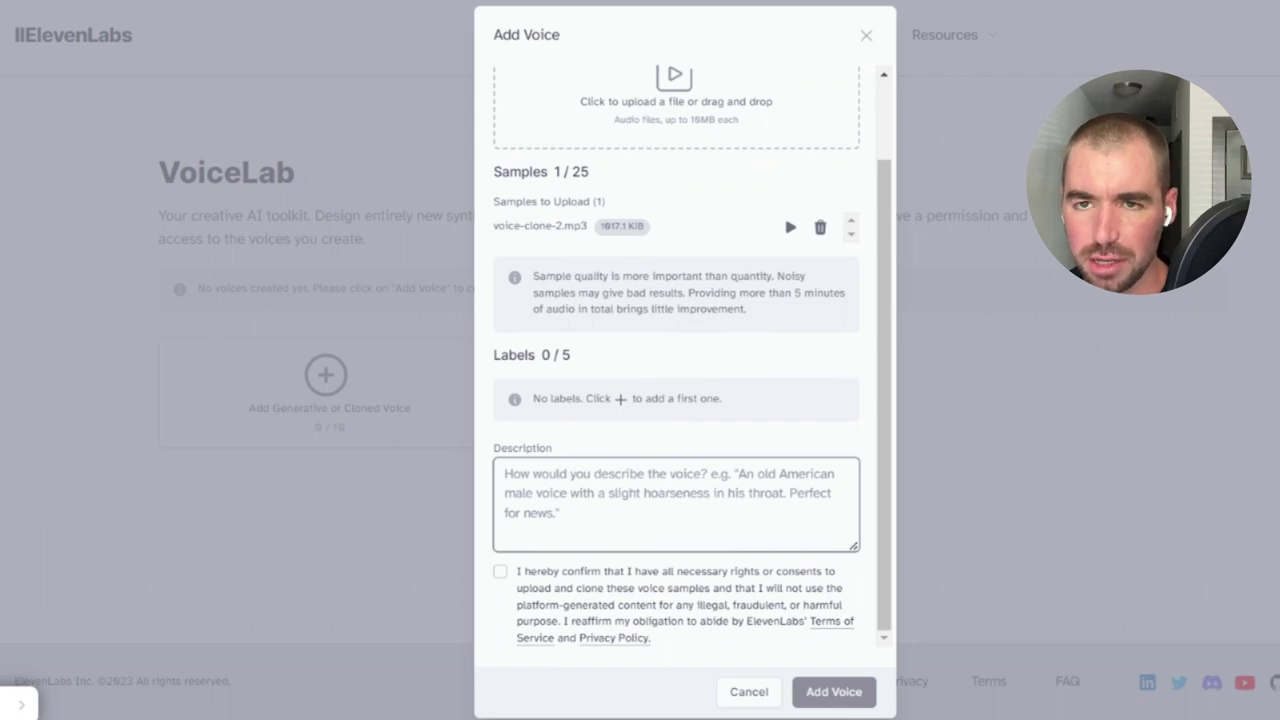
pyautogui.write('A')
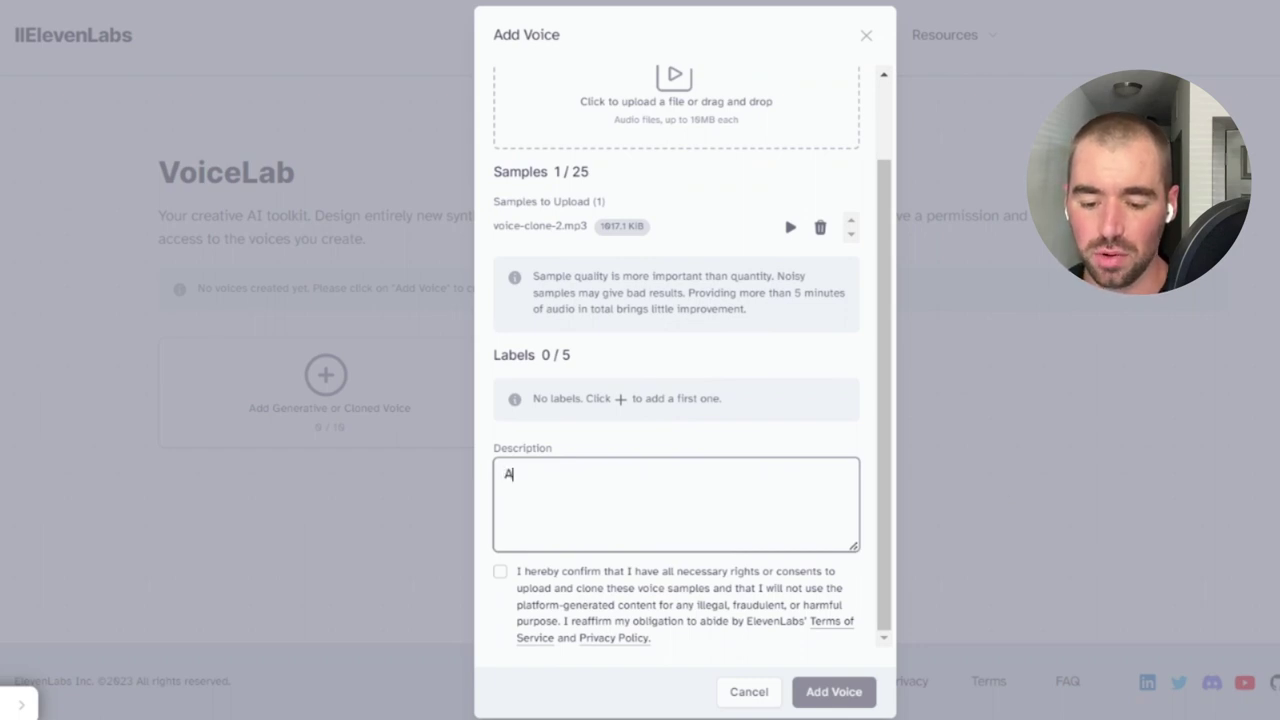
pyautogui.write(' 36')
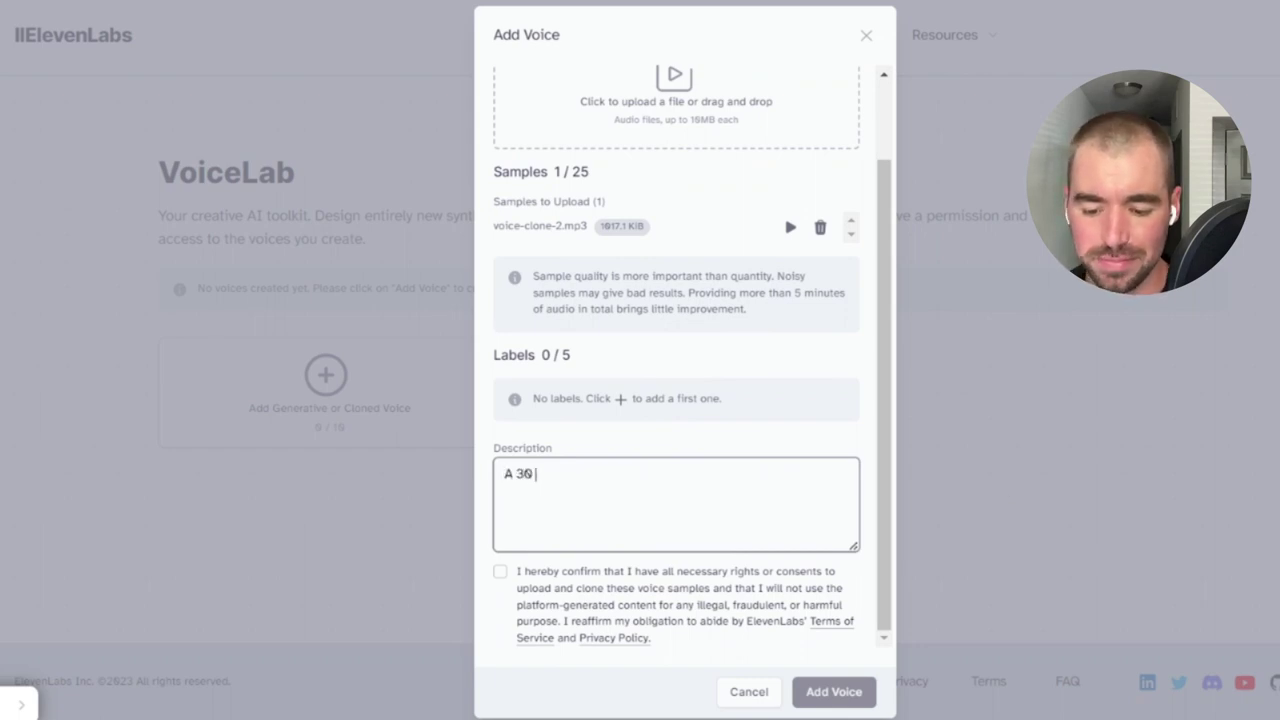
pyautogui.write(' year old')
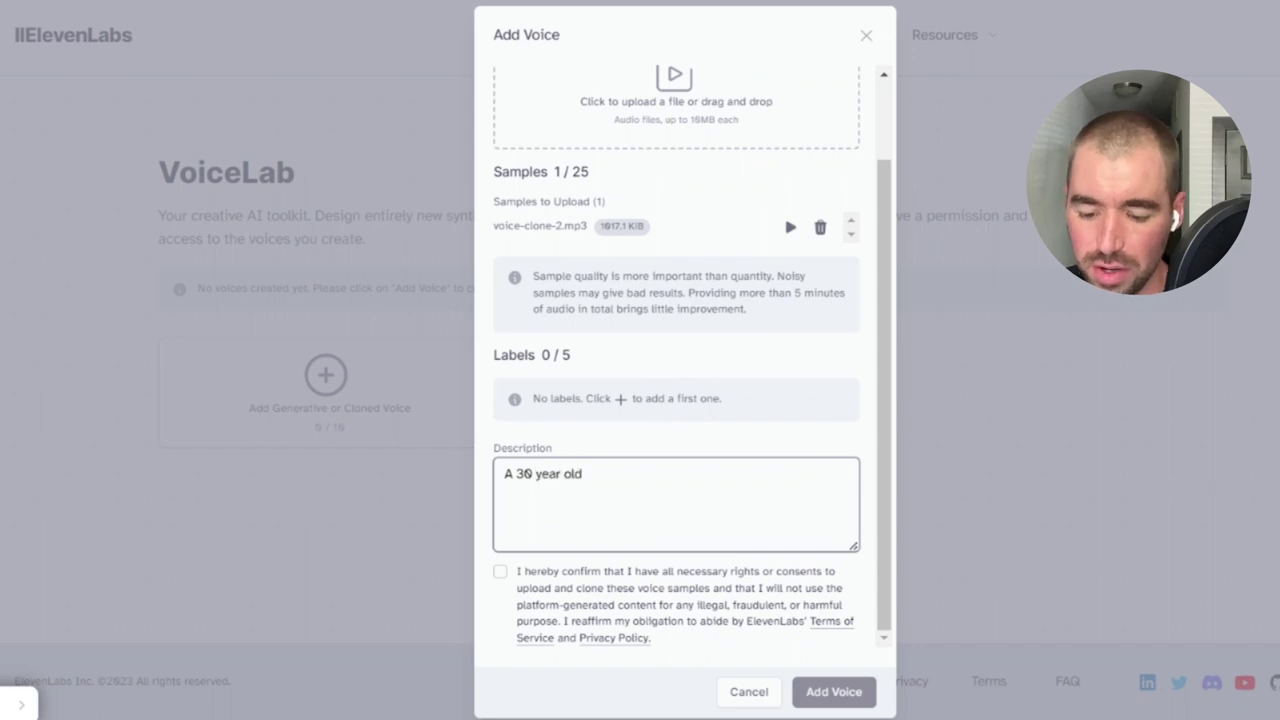
pyautogui.write(' American man.')
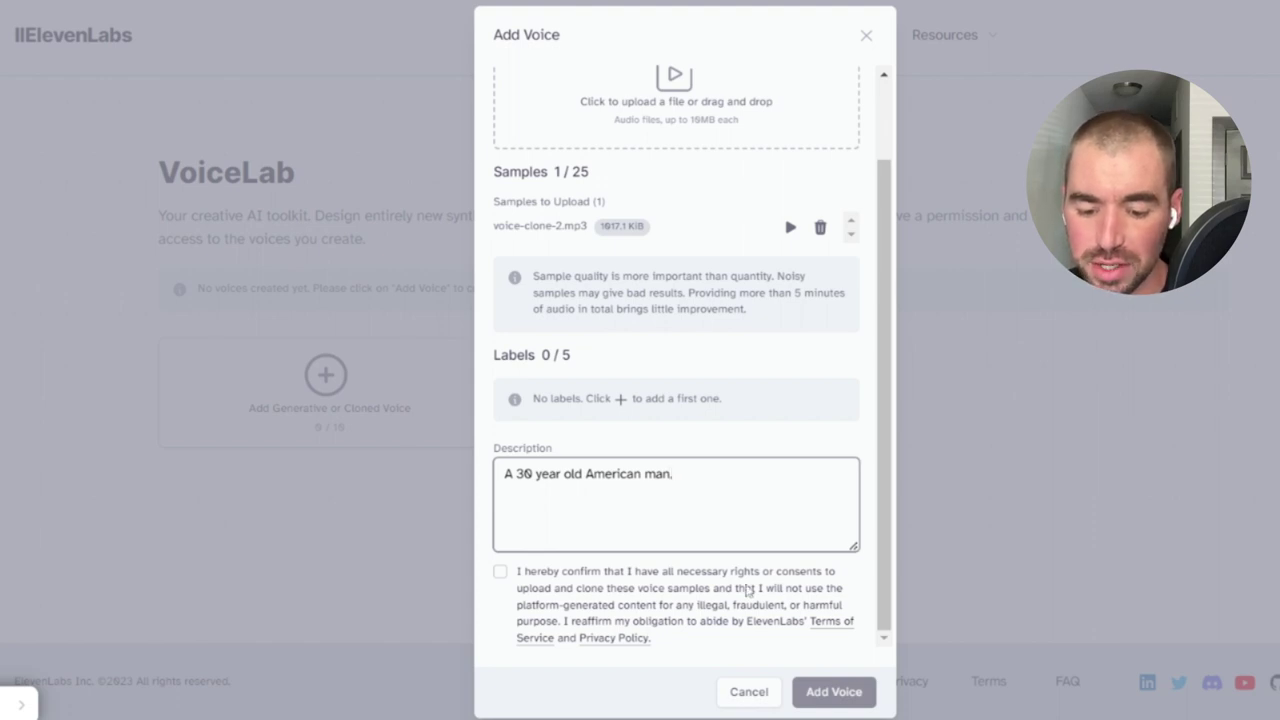
pyautogui.click(500, 571)
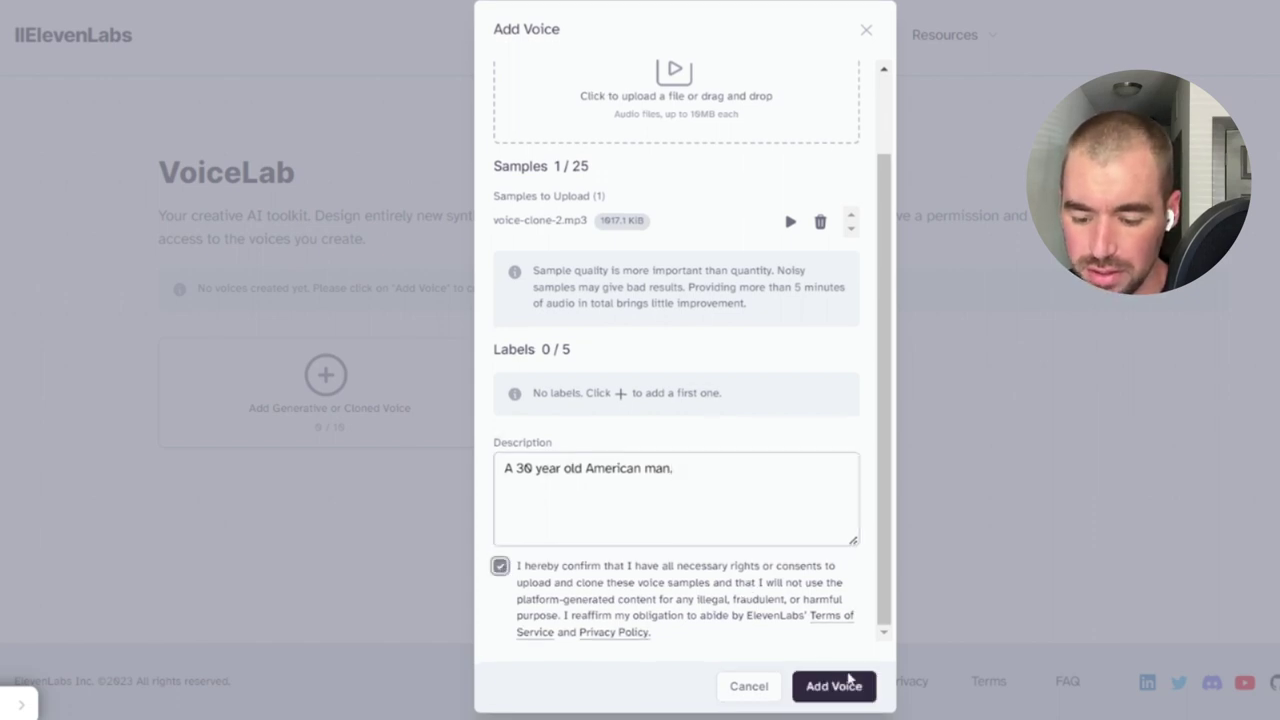
pyautogui.click(845, 688)
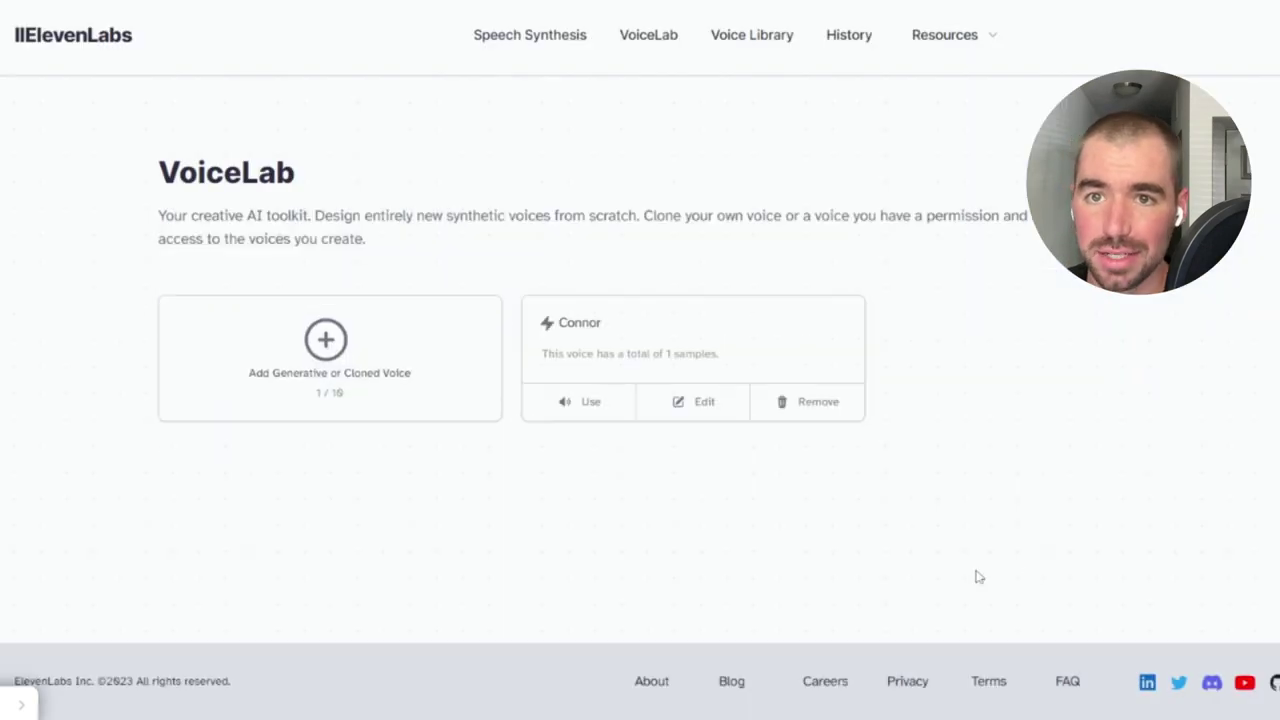
# Paste the script intro into Speech Synthesis with the Connor voice.
pyautogui.click(588, 402)
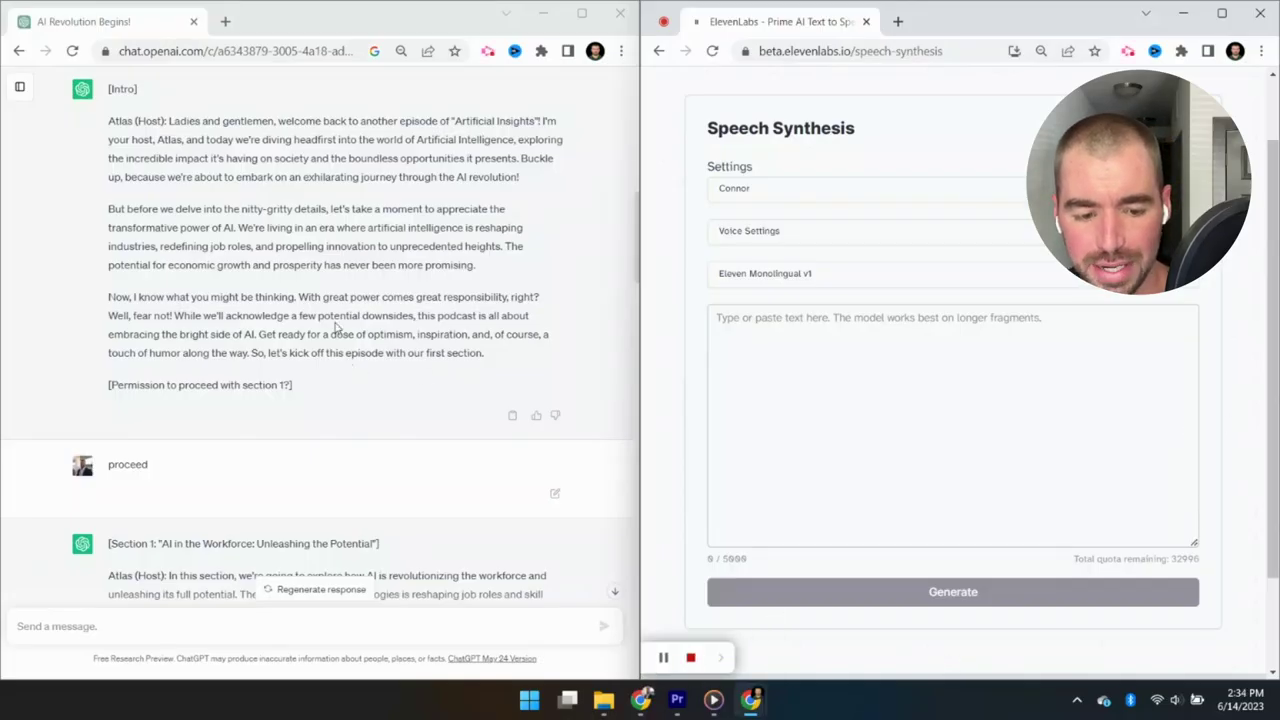
pyautogui.moveTo(170, 119); pyautogui.dragTo(248, 358)
pyautogui.hotkey('ctrl', 'c')
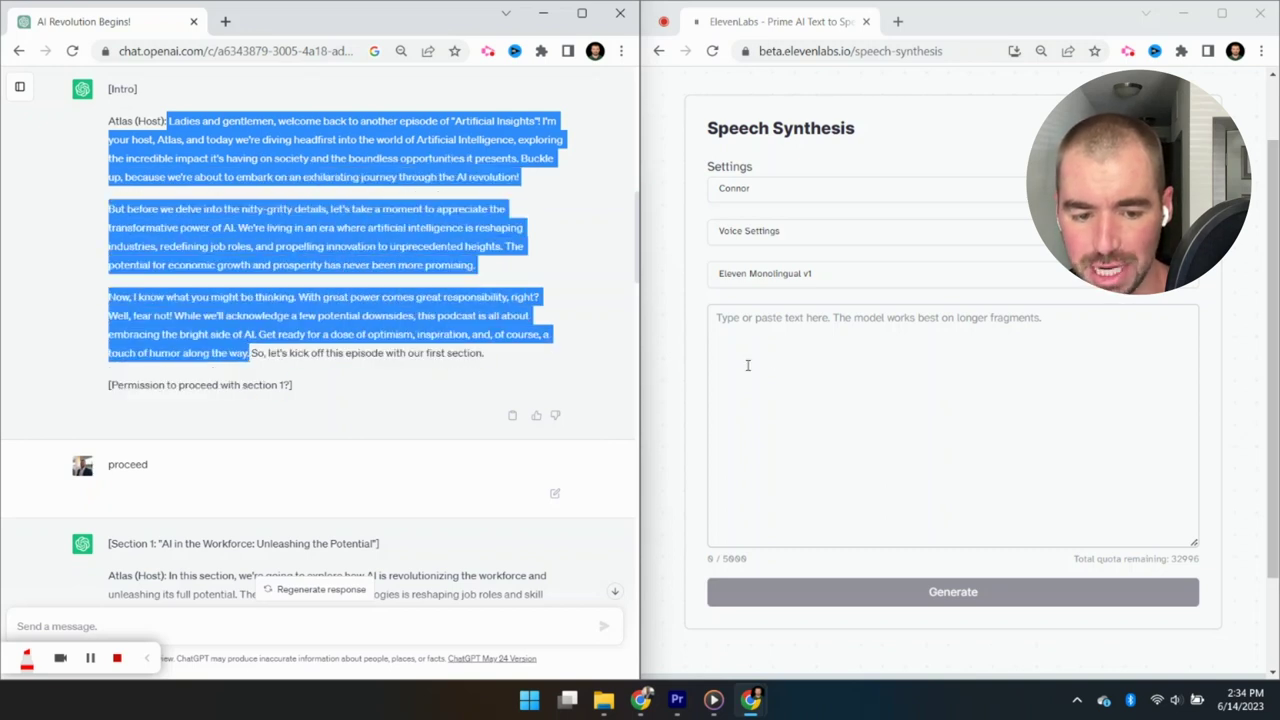
pyautogui.click(772, 358)
pyautogui.hotkey('ctrl', 'v')
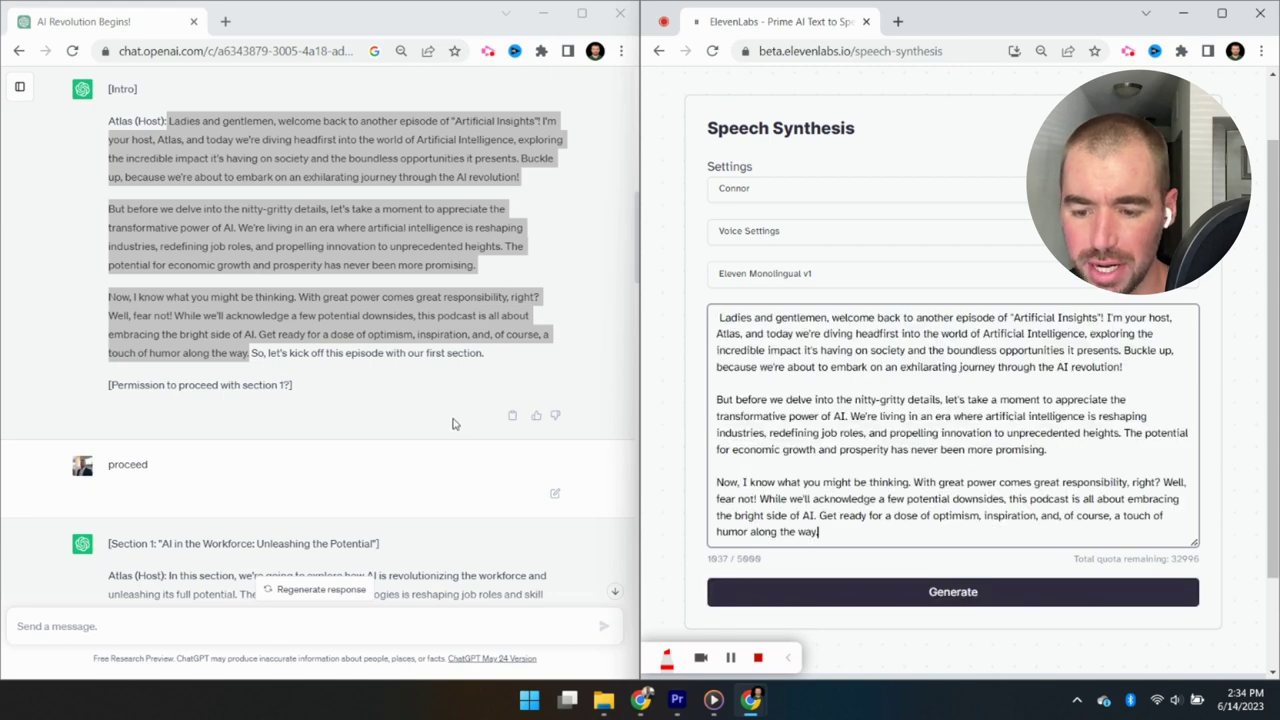
pyautogui.scroll(-4, 286, 363)
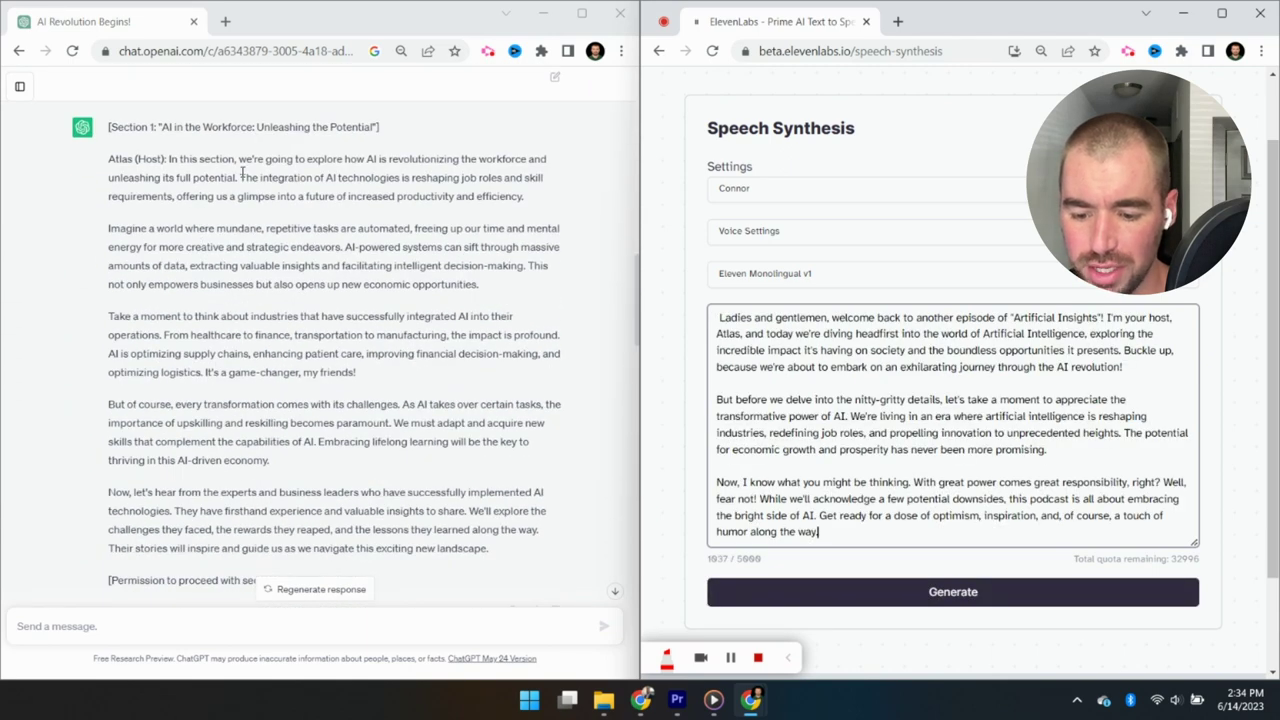
# Append Section 1, generate the narration, and download the audio.
pyautogui.moveTo(242, 173); pyautogui.dragTo(507, 549)
pyautogui.hotkey('ctrl', 'c')
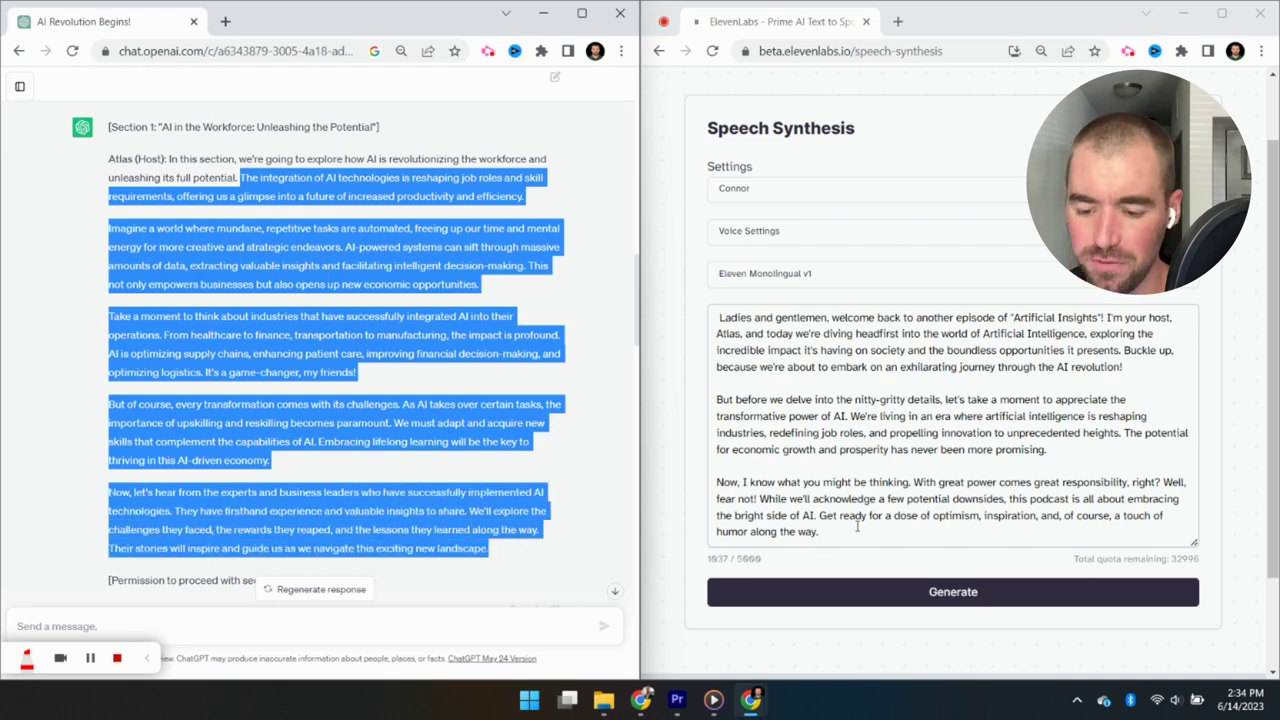
pyautogui.click(861, 529)
pyautogui.press('Return')
pyautogui.hotkey('ctrl', 'v')
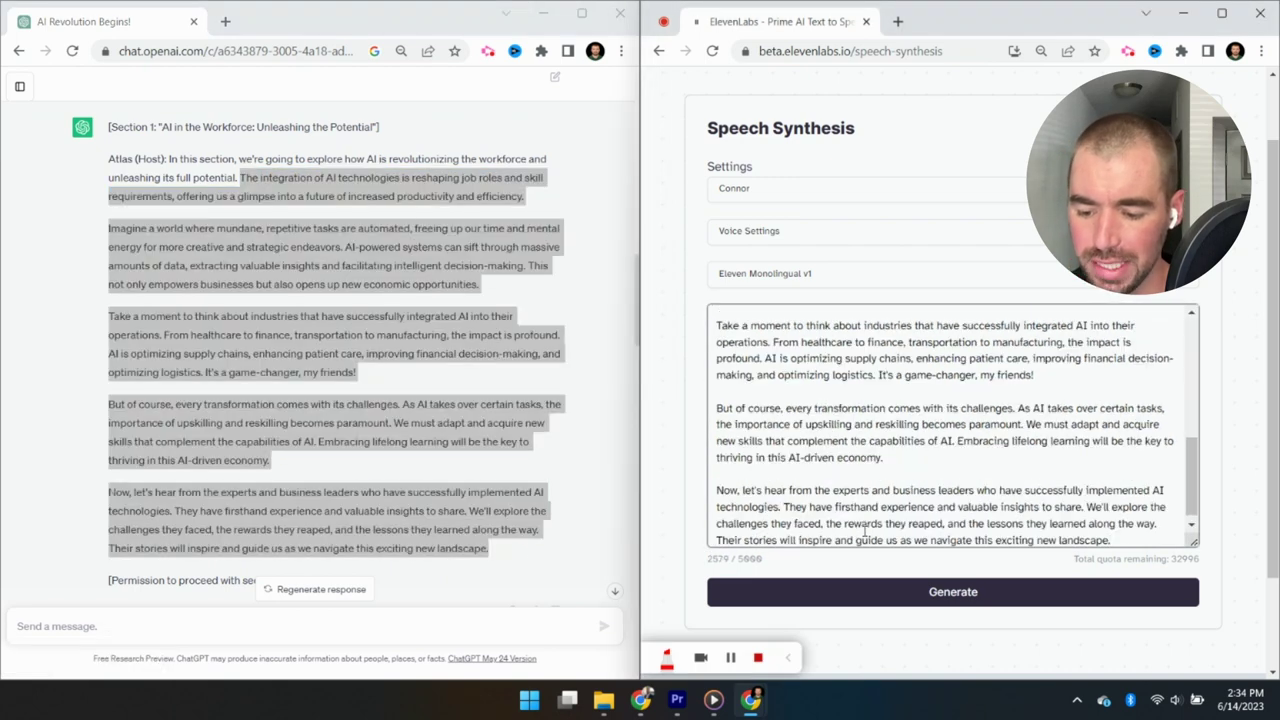
pyautogui.click(903, 592)
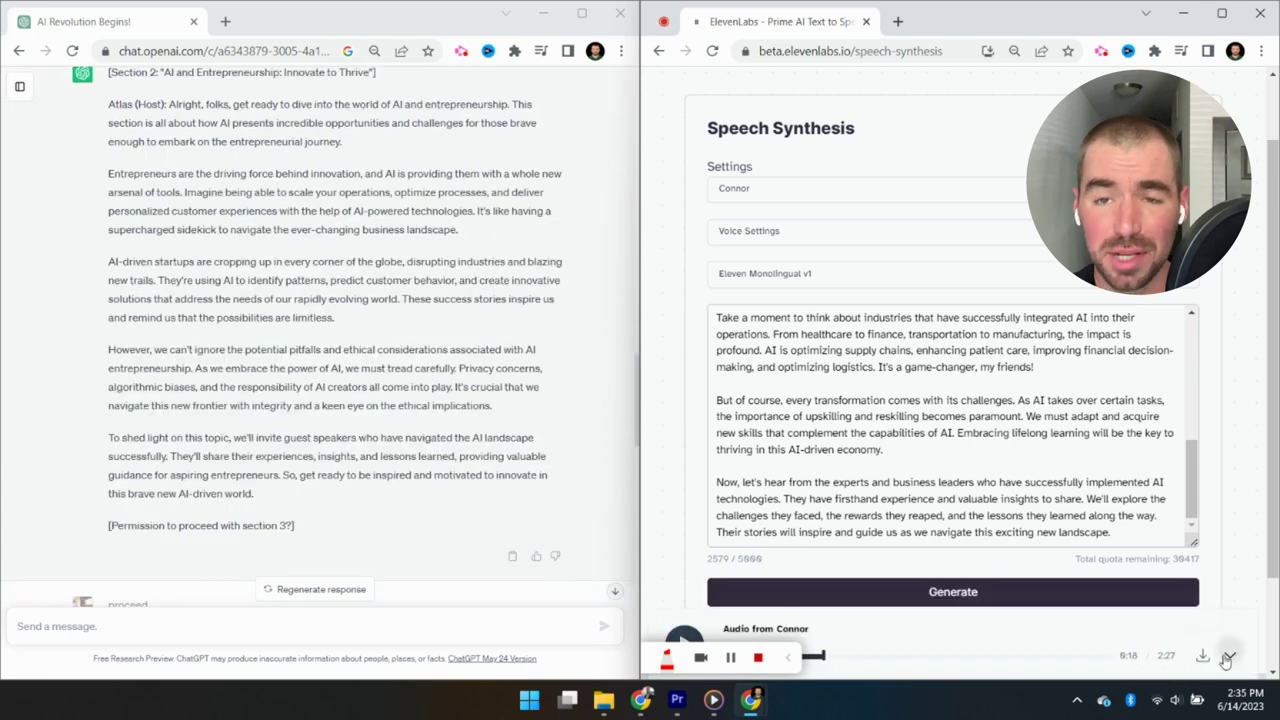
pyautogui.click(1203, 656)
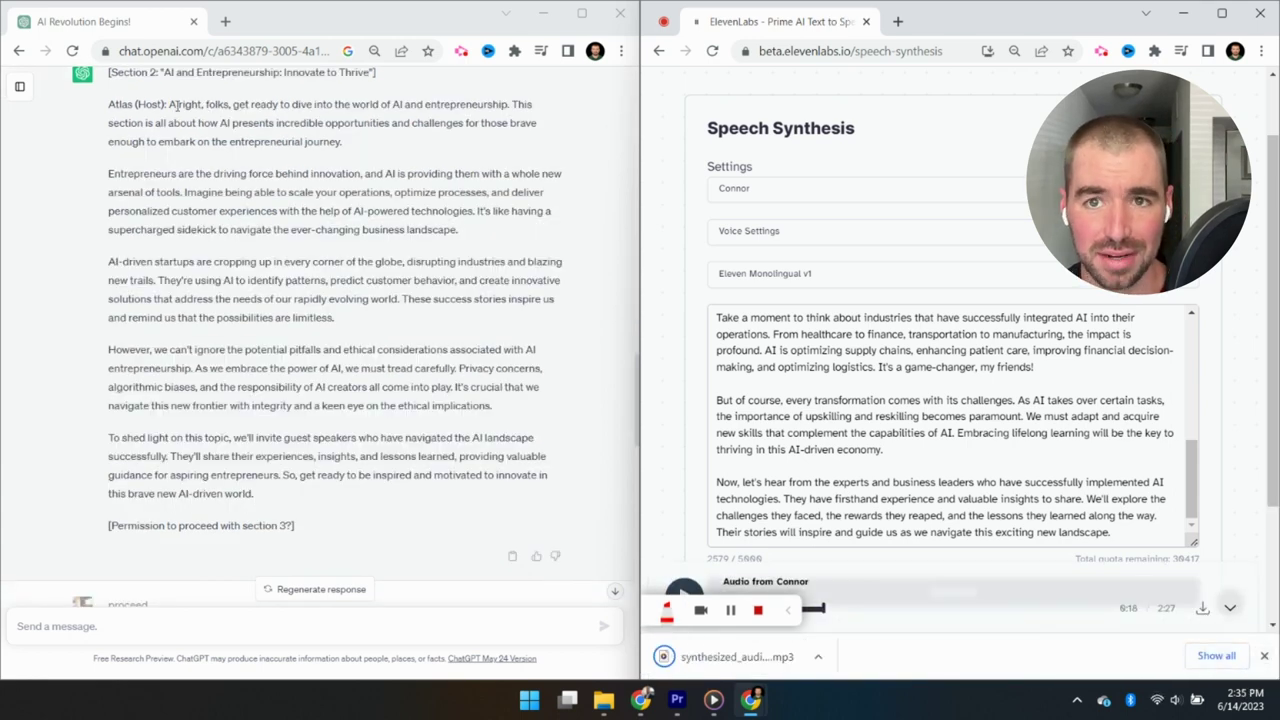
# Replace the speech text with the Section 2 paragraphs.
pyautogui.moveTo(170, 104); pyautogui.dragTo(340, 492)
pyautogui.hotkey('ctrl', 'c')
pyautogui.click(921, 418)
pyautogui.hotkey('ctrl', 'a')
pyautogui.hotkey('ctrl', 'v')
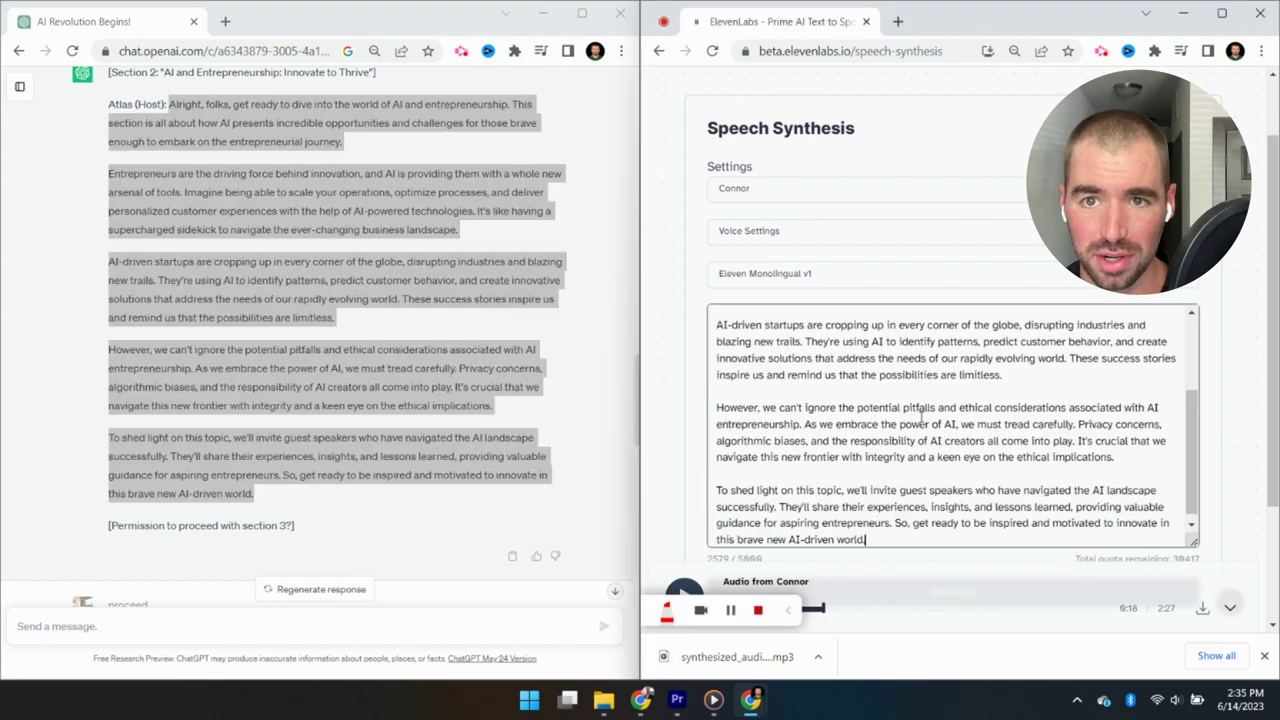
# Append the Section 3 text to the speech box.
pyautogui.scroll(-6, 357, 383)
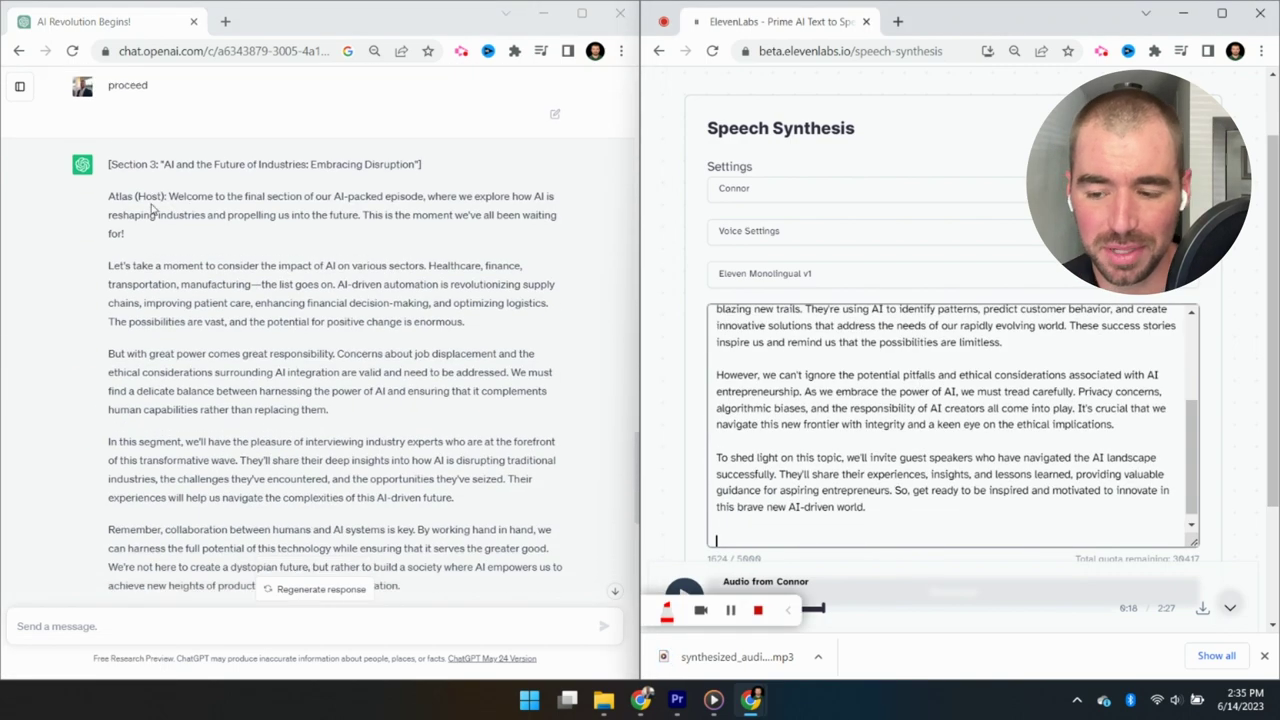
pyautogui.moveTo(102, 205); pyautogui.dragTo(160, 574)
pyautogui.scroll(-1, 938, 483)
pyautogui.click(860, 530)
pyautogui.hotkey('ctrl', 'v')
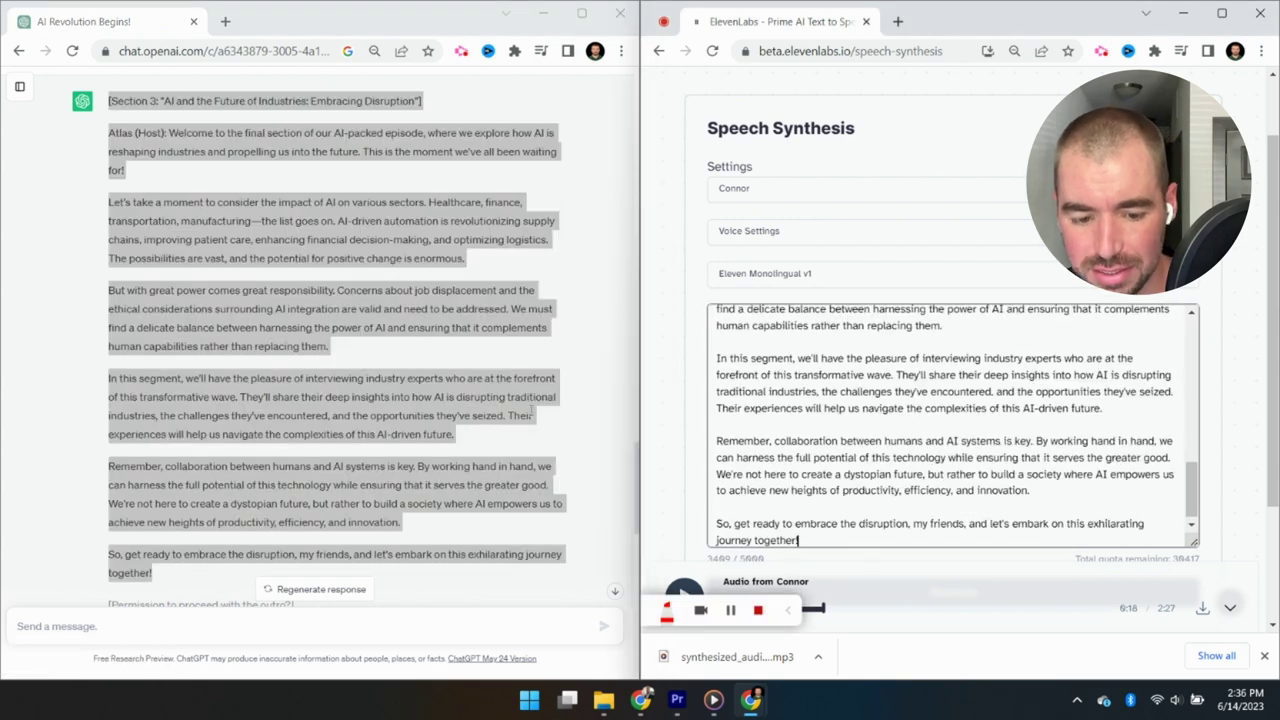
# Append the Outro and generate speech for Sections 2, 3 and the Outro.
pyautogui.scroll(-2, 727, 375)
pyautogui.scroll(-5, 398, 412)
pyautogui.scroll(-1, 398, 412)
pyautogui.moveTo(168, 212); pyautogui.dragTo(527, 492)
pyautogui.hotkey('ctrl', 'c')
pyautogui.click(880, 451)
pyautogui.hotkey('ctrl', 'v')
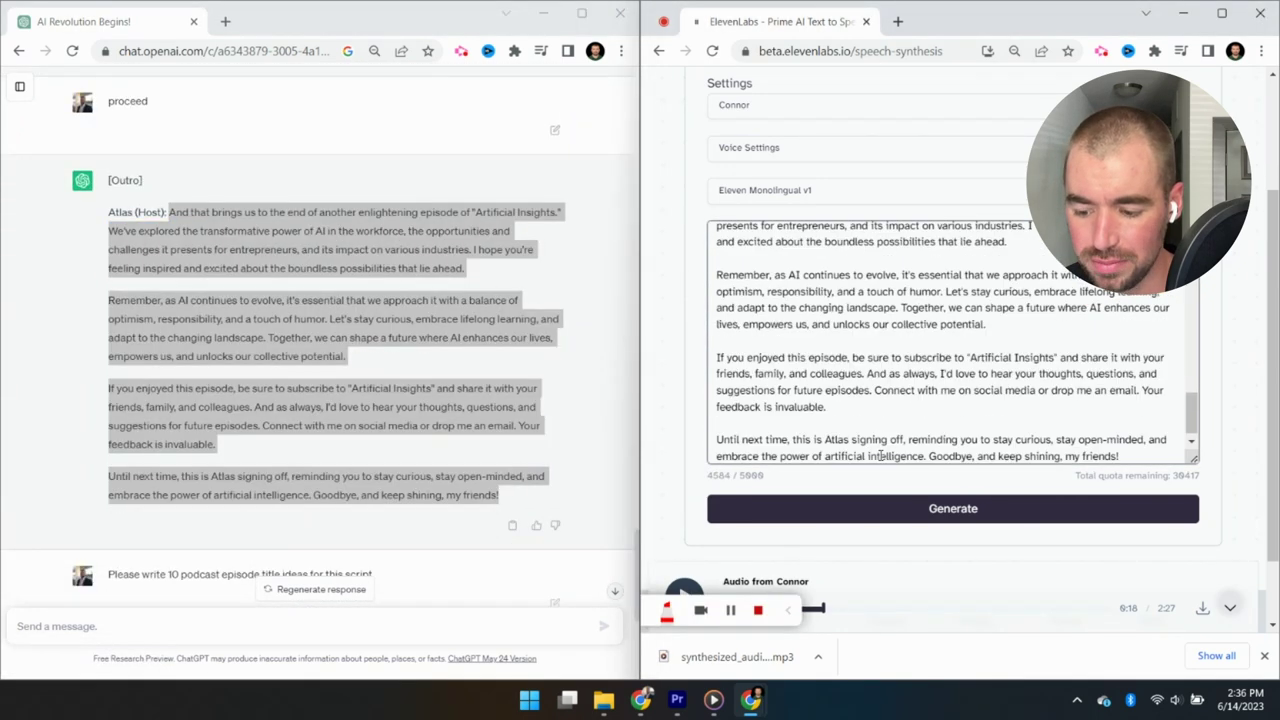
pyautogui.click(943, 508)
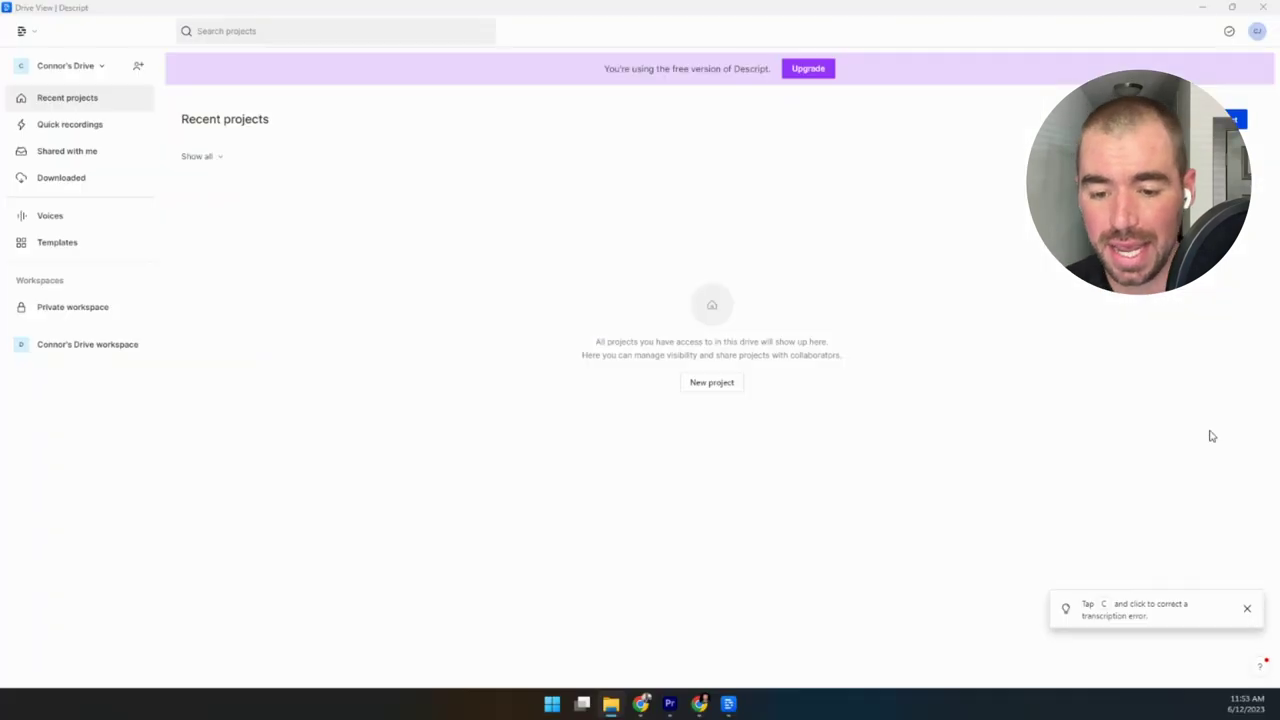
# Create a new empty Descript project named 'AI Podcast'.
pyautogui.click(729, 386)
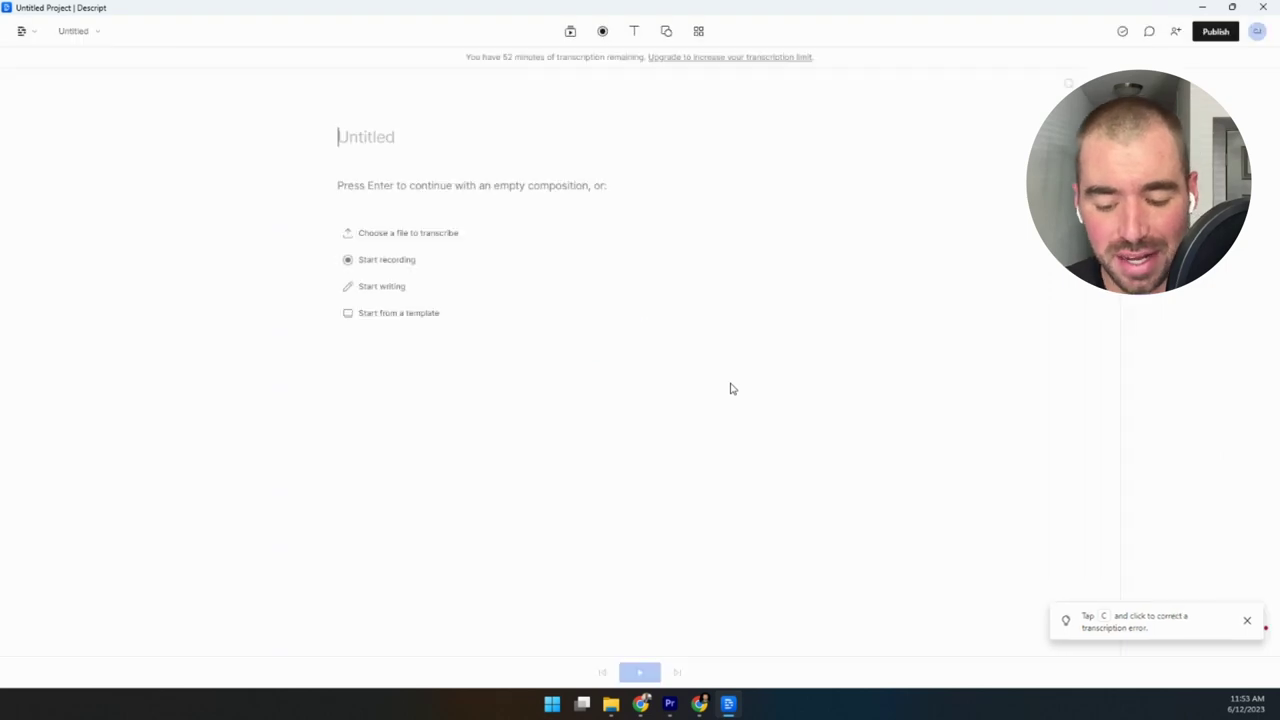
pyautogui.write('AI Podcasj')
pyautogui.press('BackSpace')
pyautogui.press('BackSpace')
pyautogui.press('BackSpace')
pyautogui.write('ast')
pyautogui.press('Return')
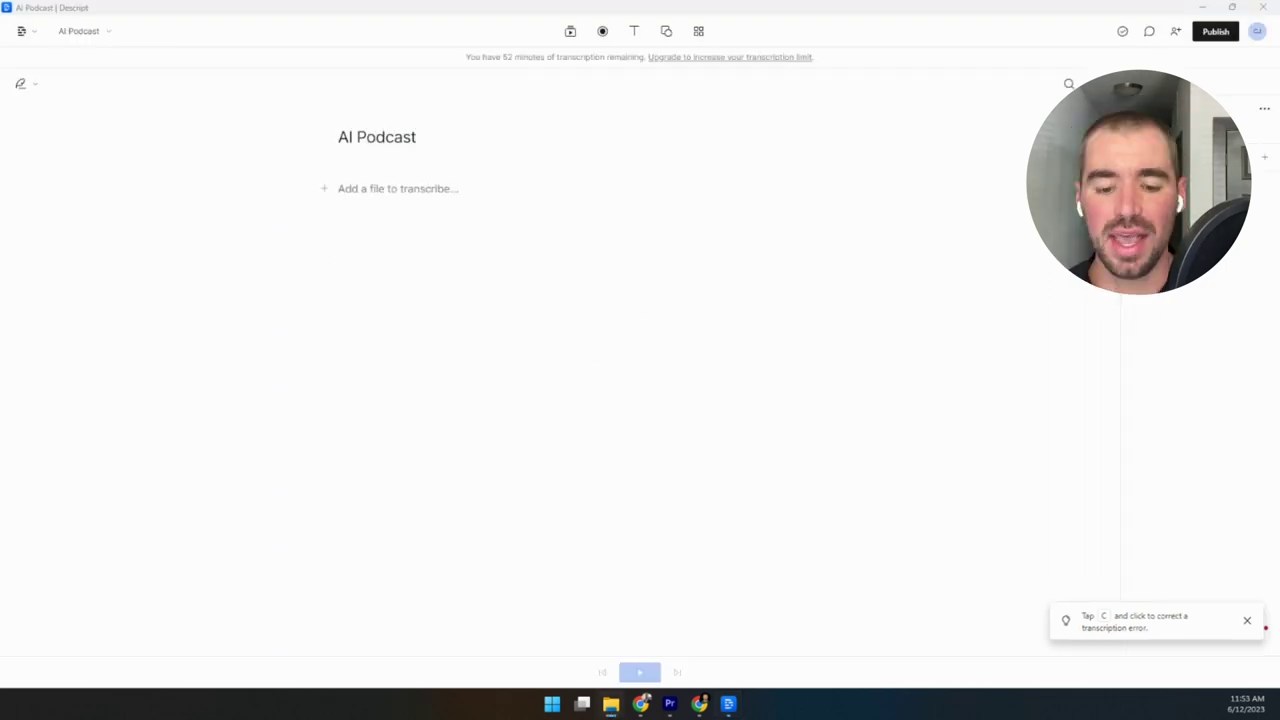
# Add the first synthesized audio file for transcription and start a new paragraph after the transcript.
pyautogui.moveTo(730, 389); pyautogui.dragTo(366, 186)
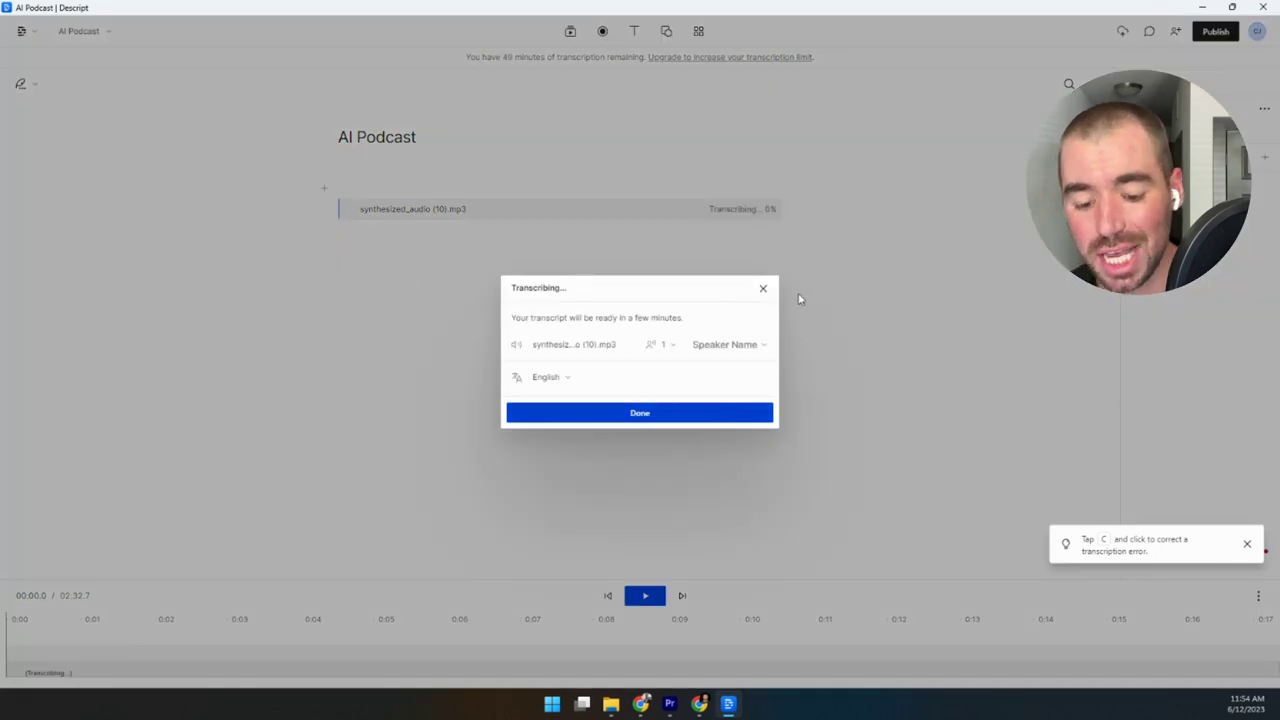
pyautogui.click(712, 412)
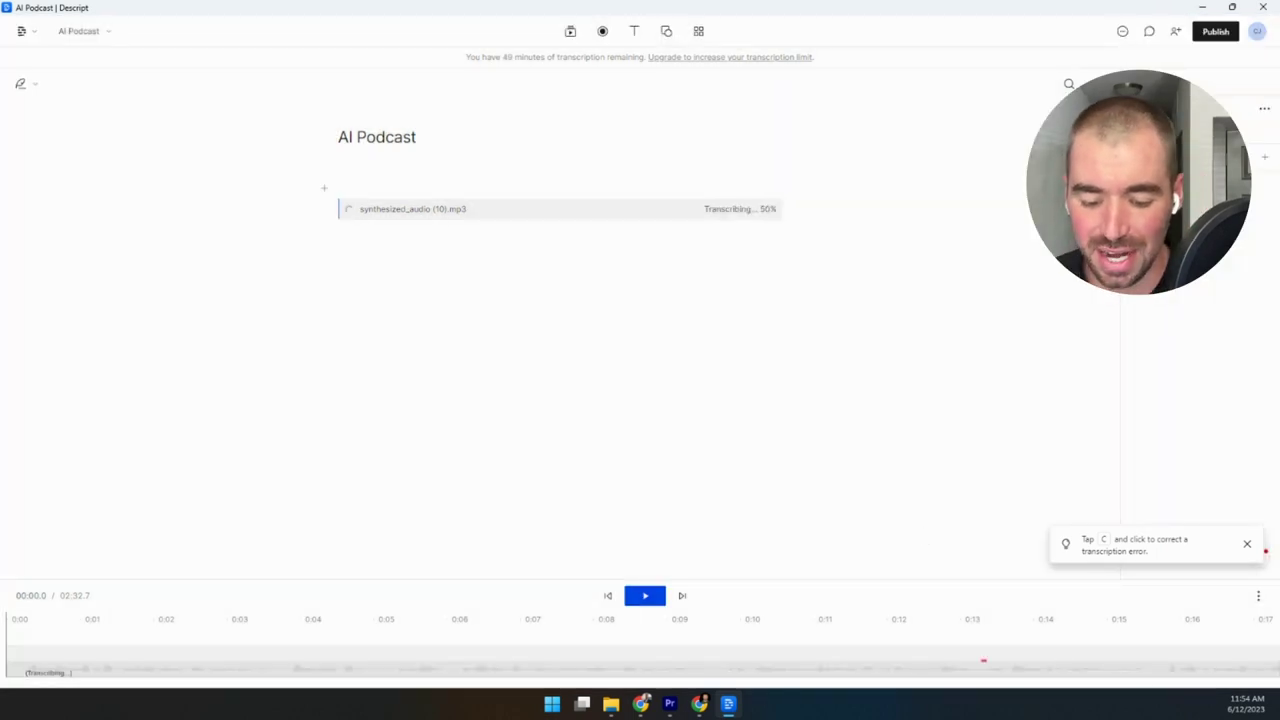
pyautogui.scroll(-15, 617, 416)
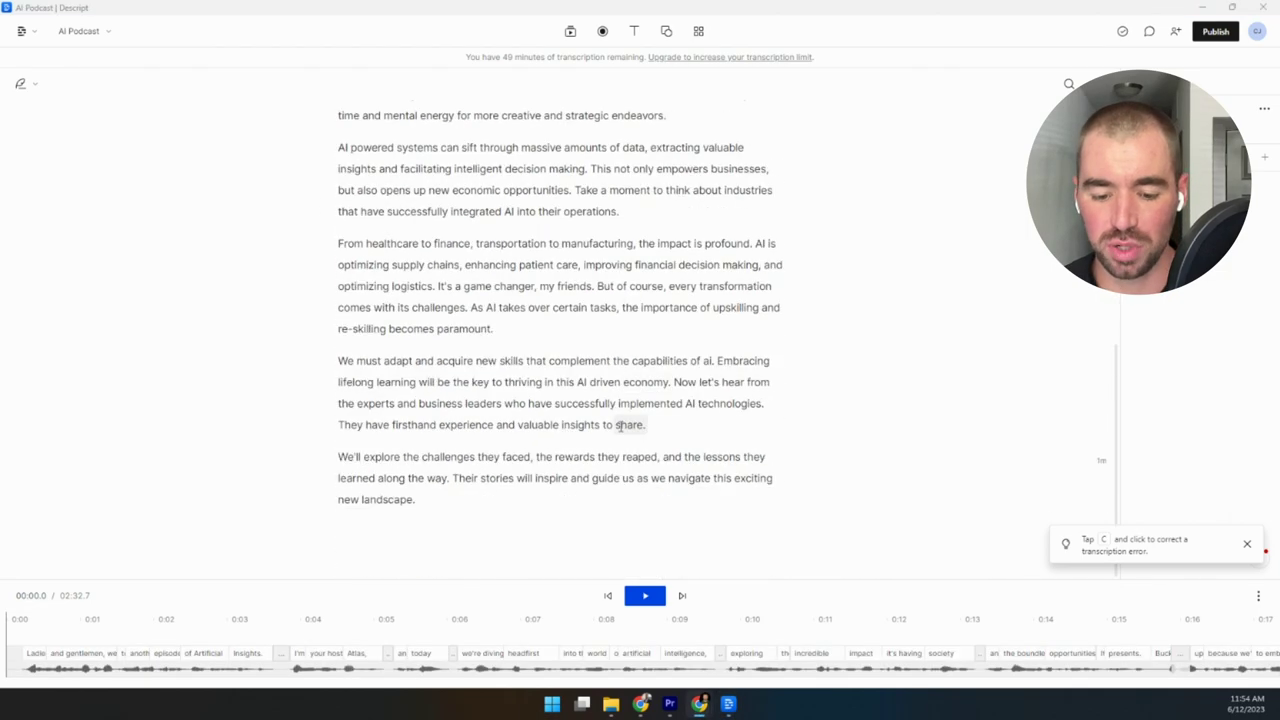
pyautogui.click(543, 506)
pyautogui.press('Return')
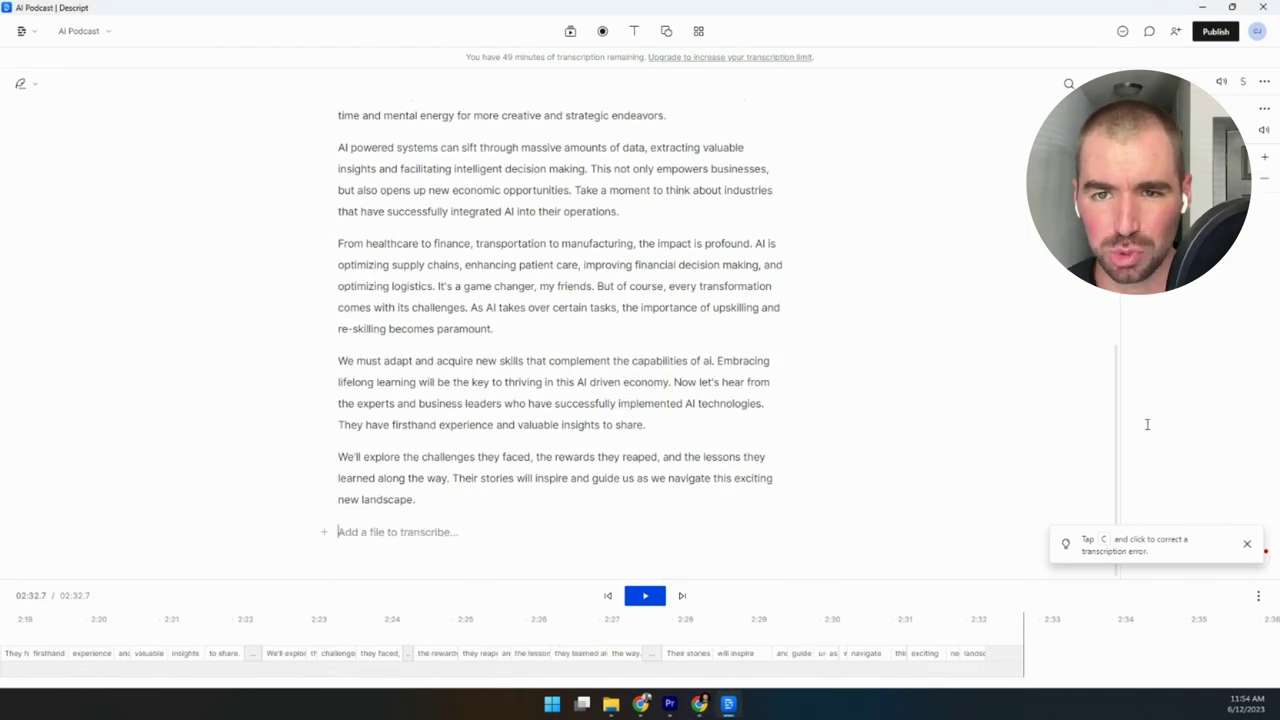
# Append synthesized_audio (11).mp3 and synthesized_audio (12).mp3 to the end of the script.
pyautogui.moveTo(1147, 425); pyautogui.dragTo(410, 532)
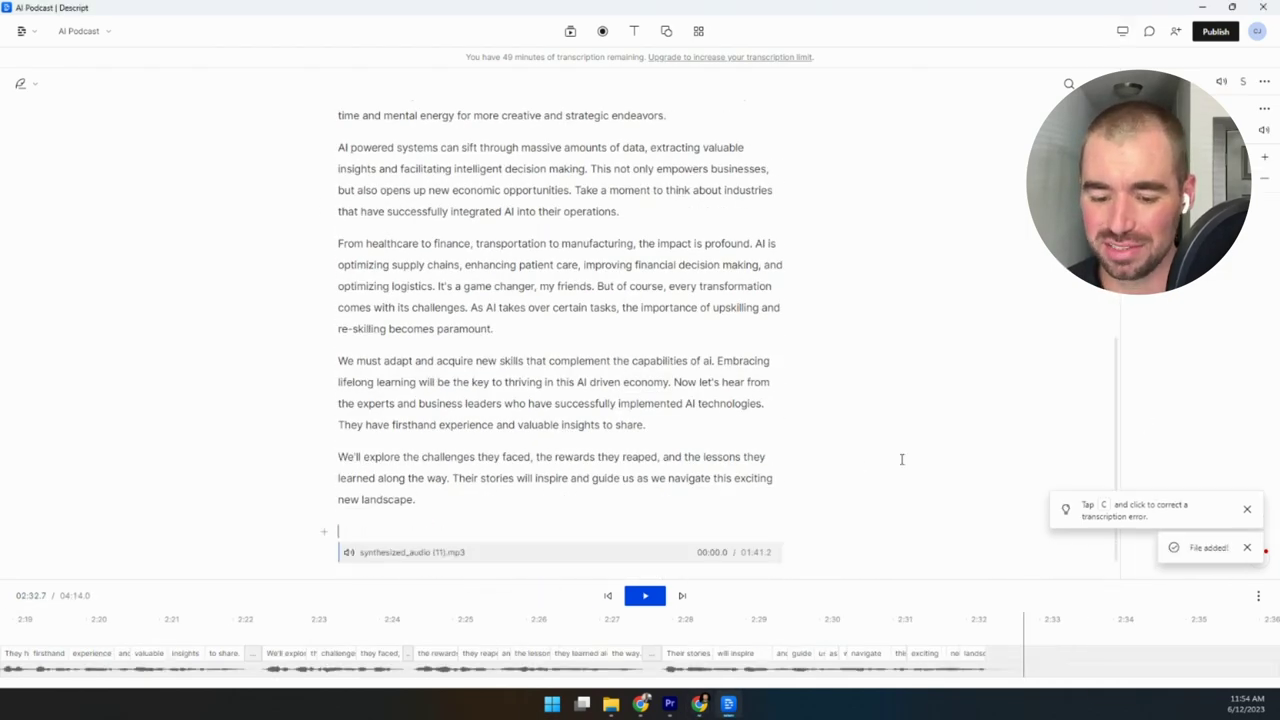
pyautogui.scroll(-1, 943, 571)
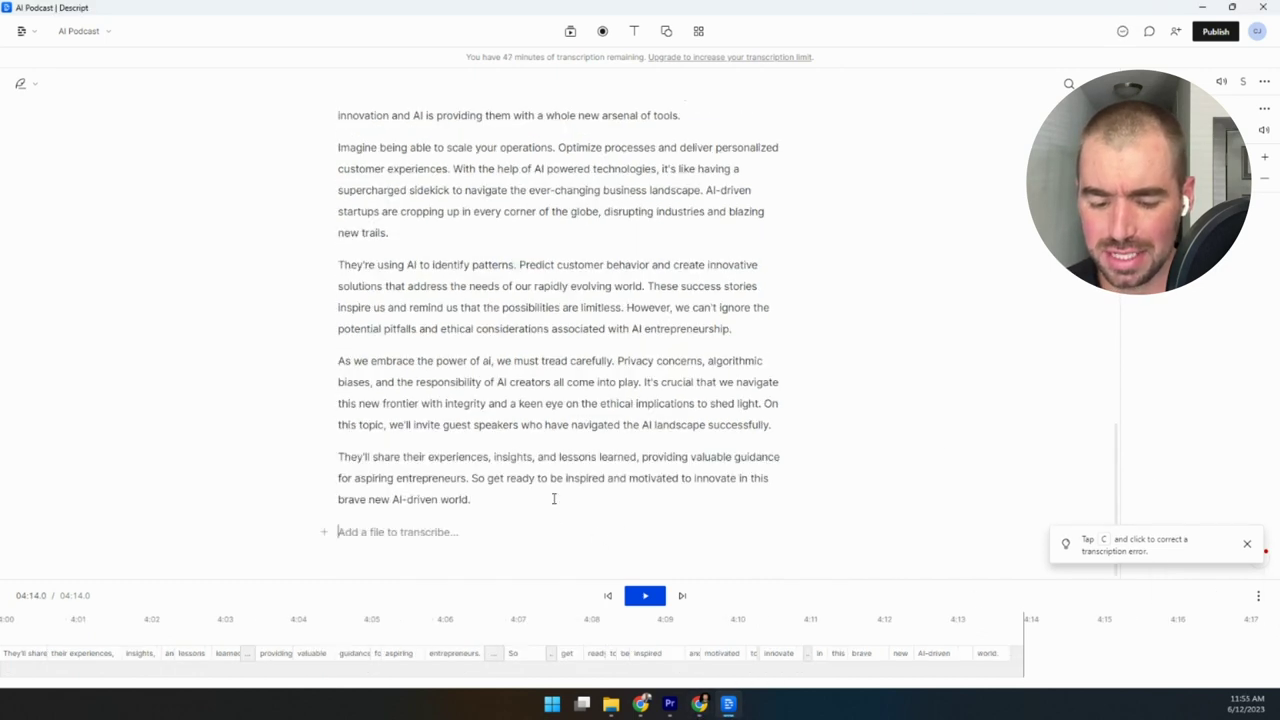
pyautogui.moveTo(1084, 472); pyautogui.dragTo(362, 535)
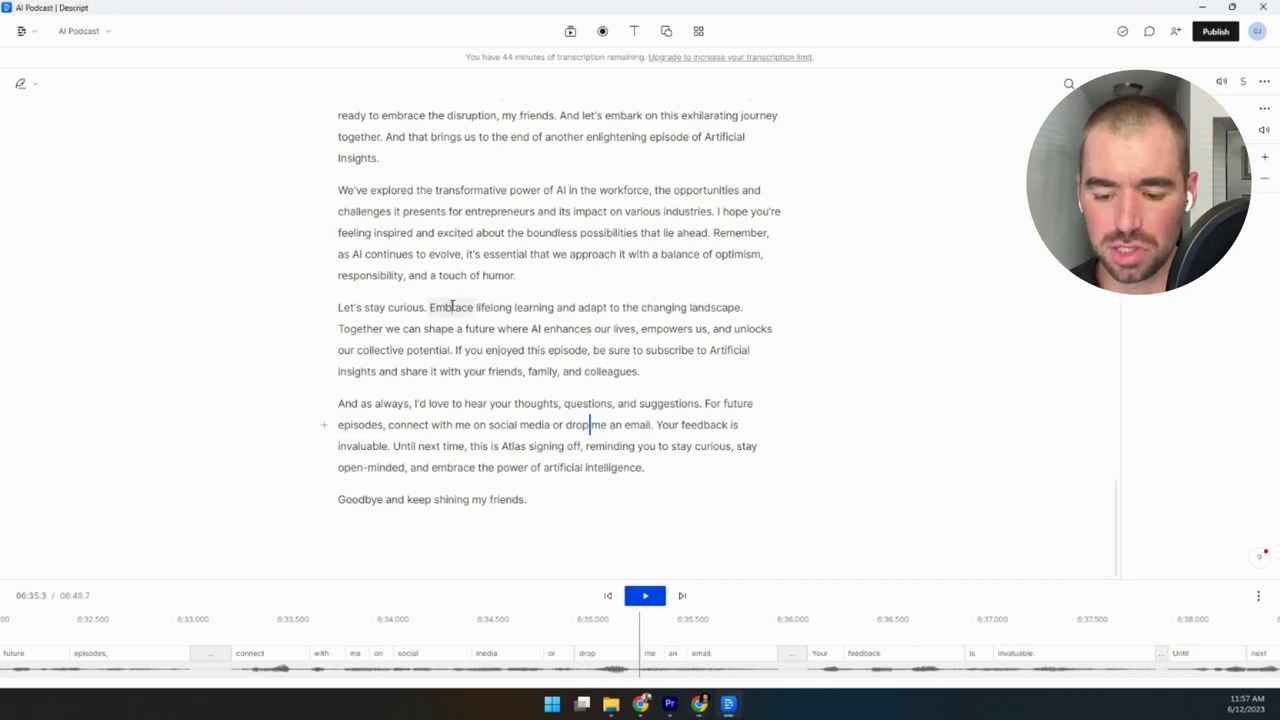
pyautogui.doubleClick(453, 306)
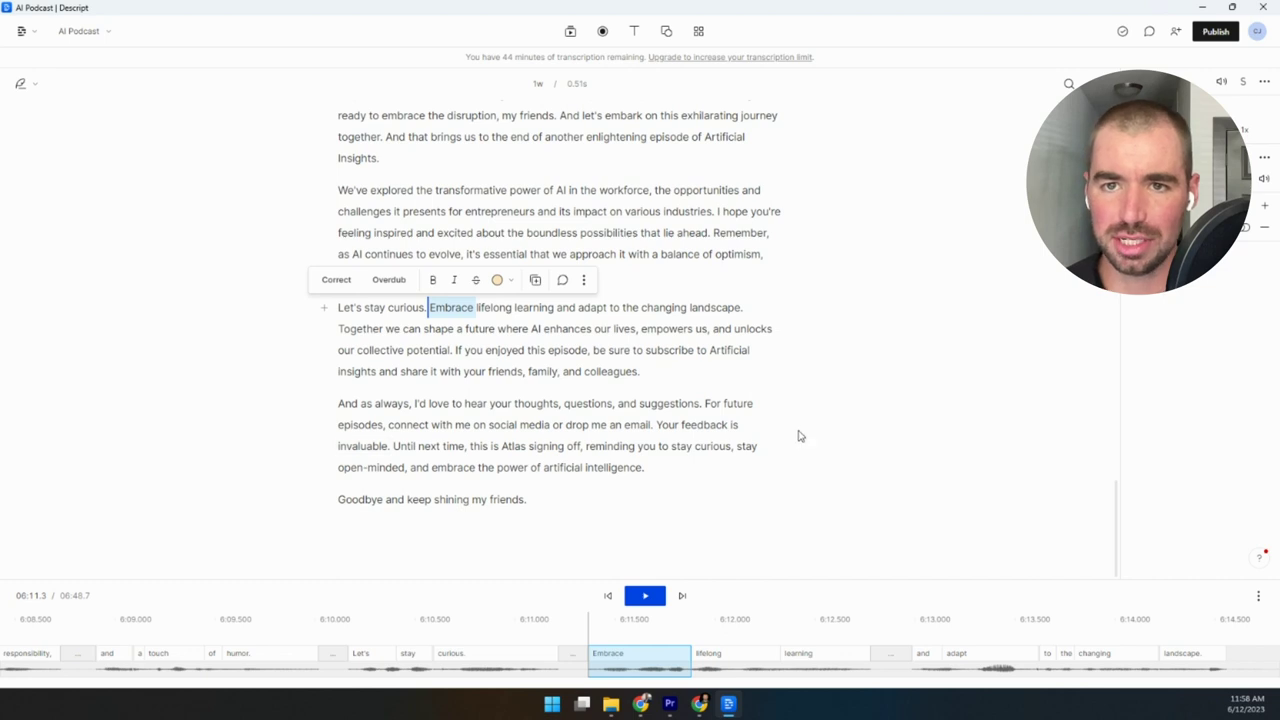
pyautogui.press('Escape')
pyautogui.doubleClick(665, 424)
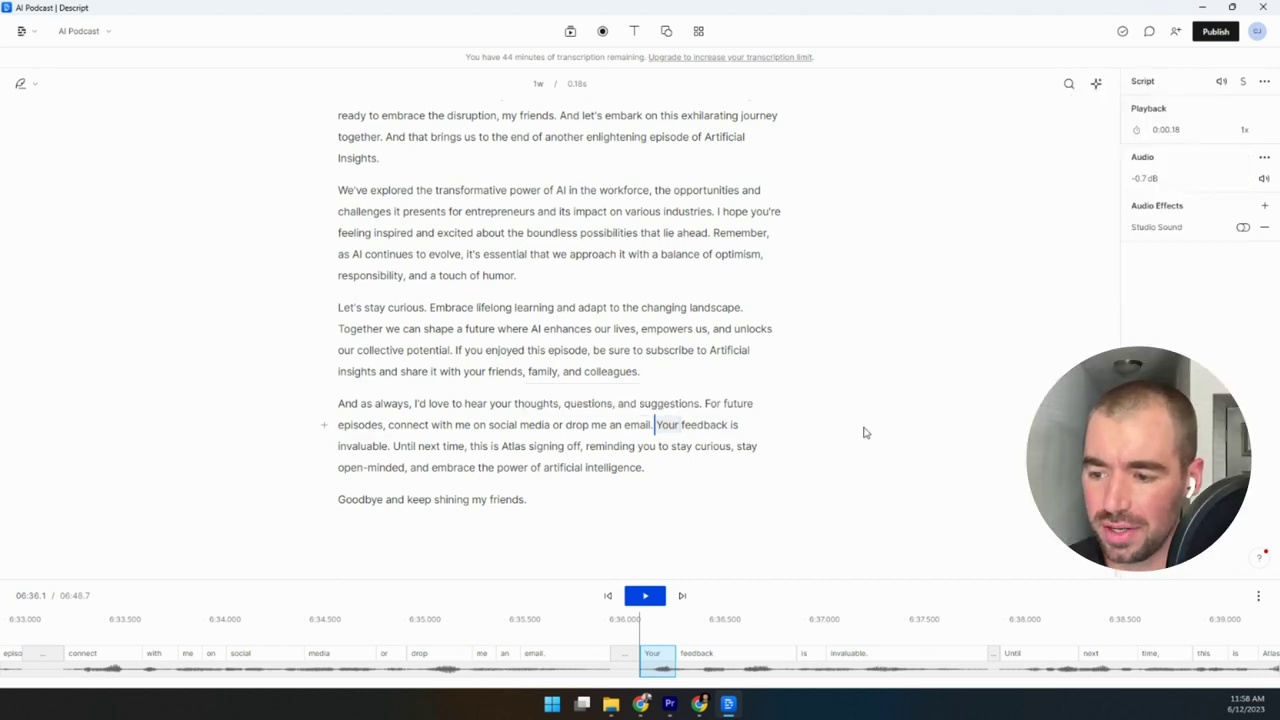
# Export the project as a Lossless WAV named AI Podcast into Documents.
pyautogui.click(1215, 32)
pyautogui.click(987, 70)
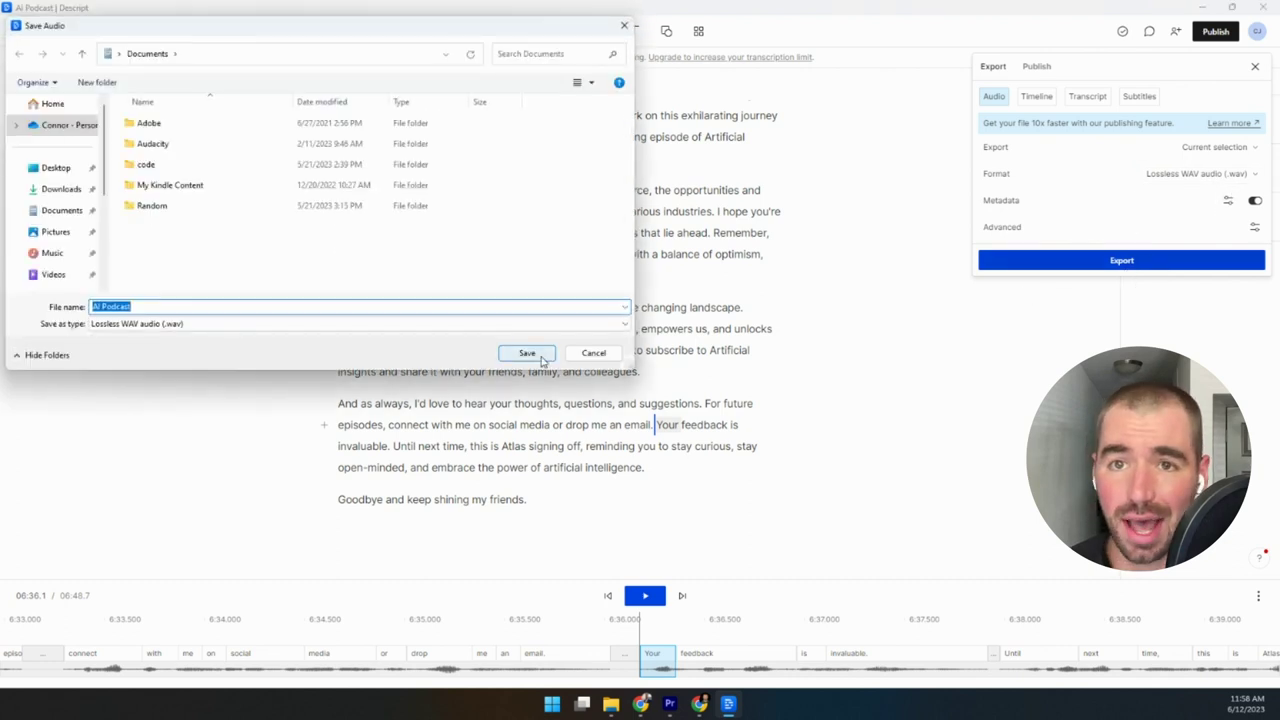
pyautogui.click(527, 354)
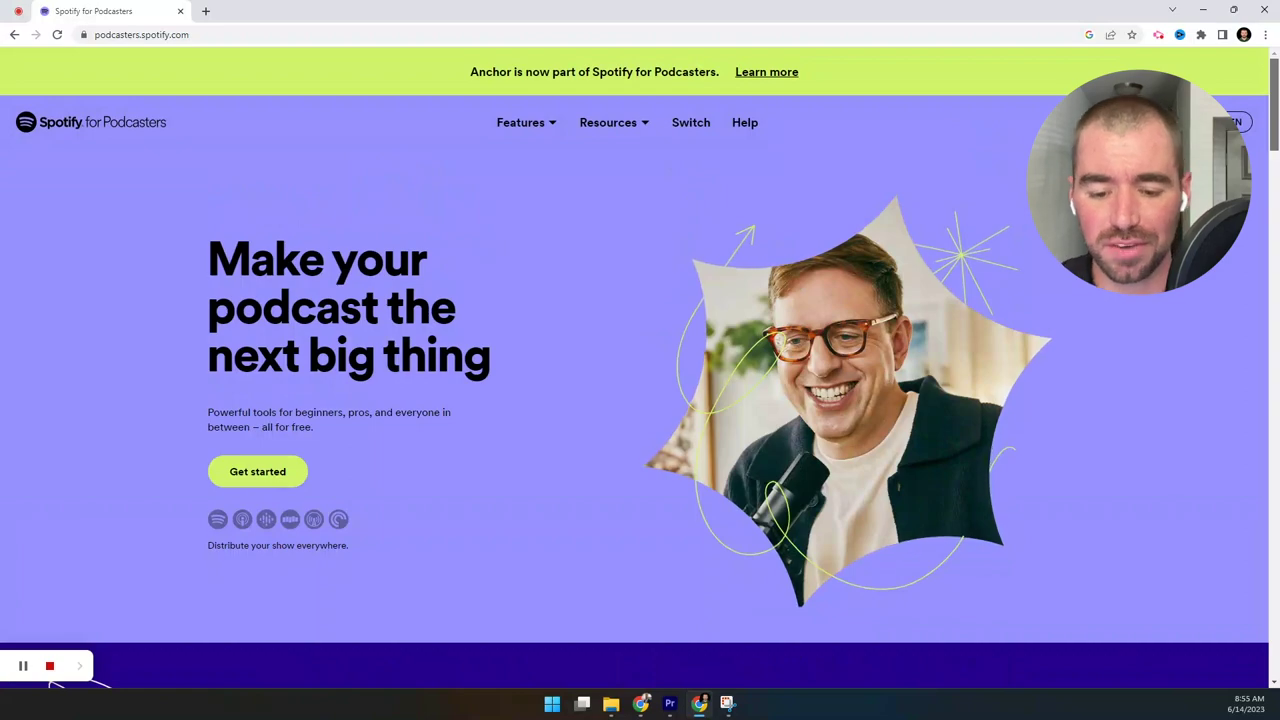
# Browse the Spotify for Podcasters home page, then choose Get started to set up a podcast.
pyautogui.scroll(-2, 1091, 80)
pyautogui.scroll(-5, 1091, 80)
pyautogui.scroll(-5, 1276, 224)
pyautogui.scroll(-6, 640, 367)
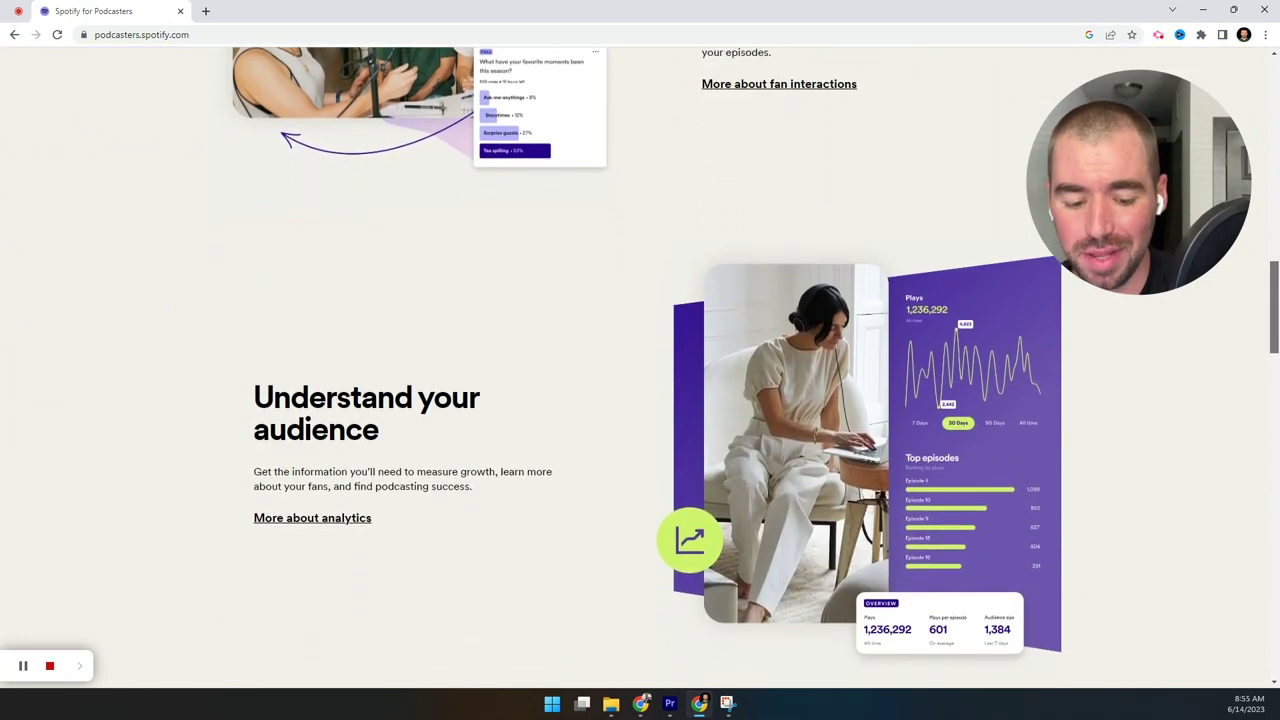
pyautogui.scroll(-4, 640, 367)
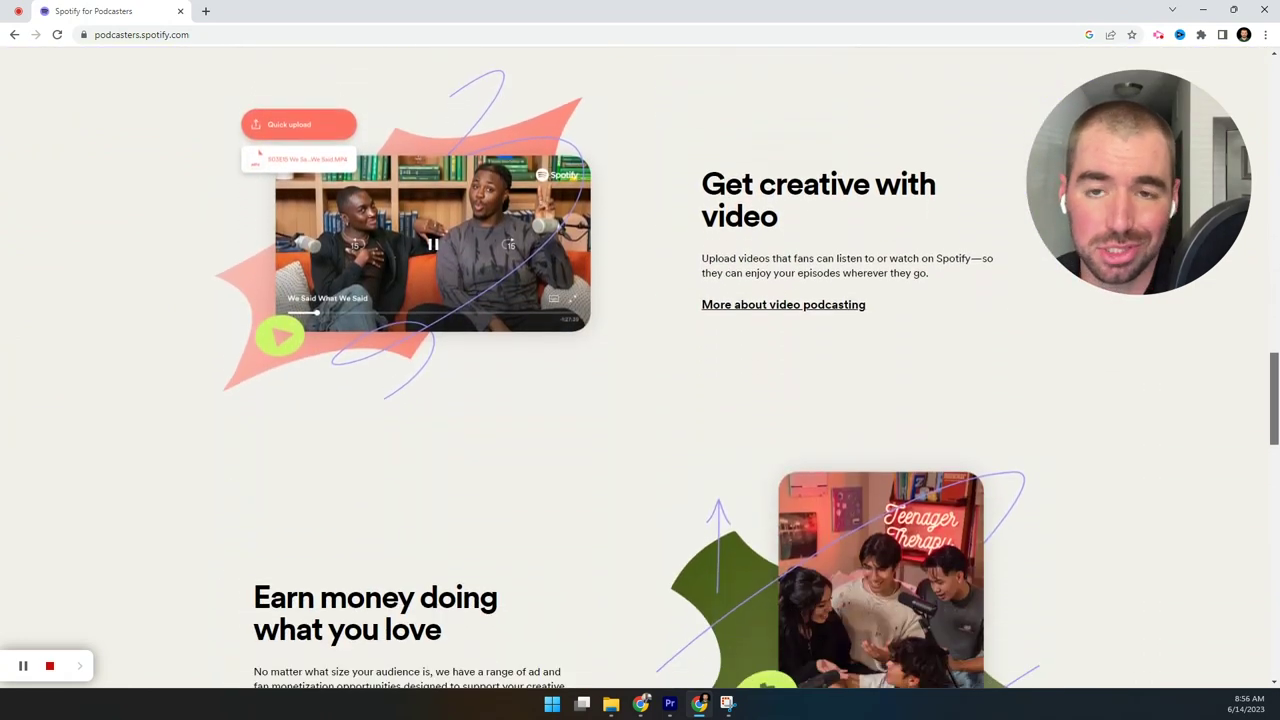
pyautogui.scroll(3, 640, 367)
pyautogui.scroll(10, 640, 367)
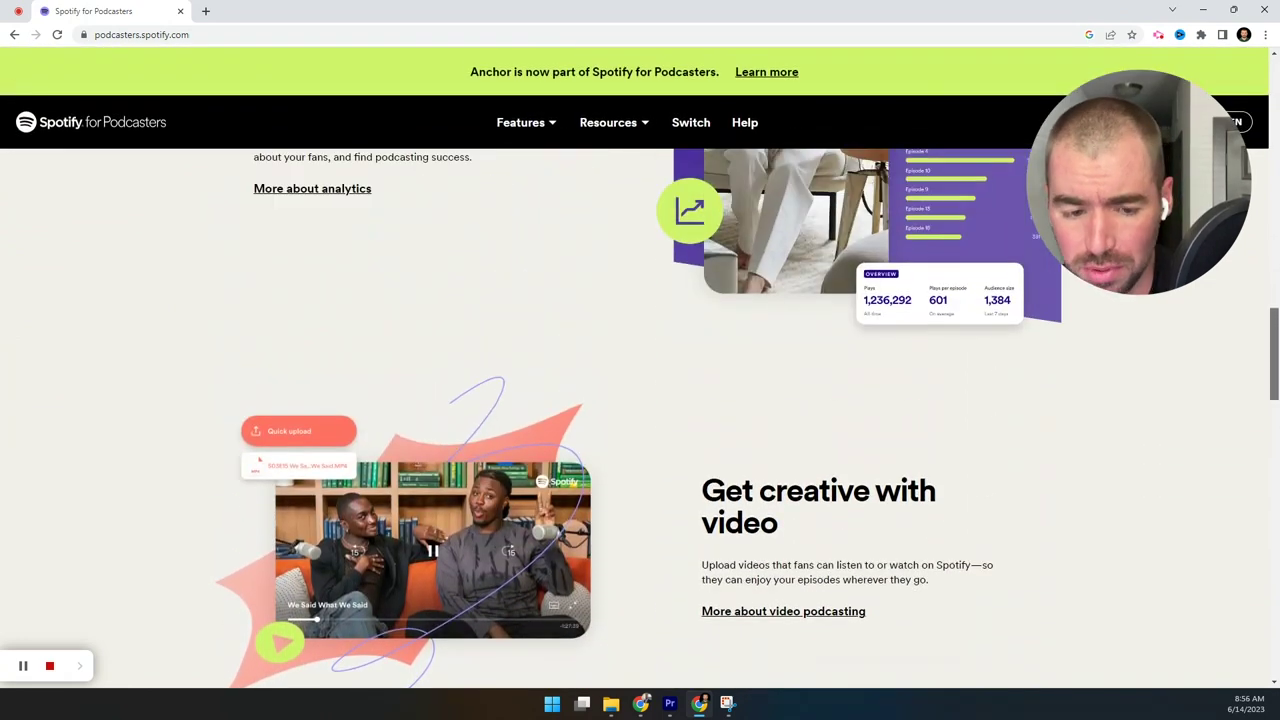
pyautogui.scroll(5, 800, 155)
pyautogui.scroll(5, 805, 157)
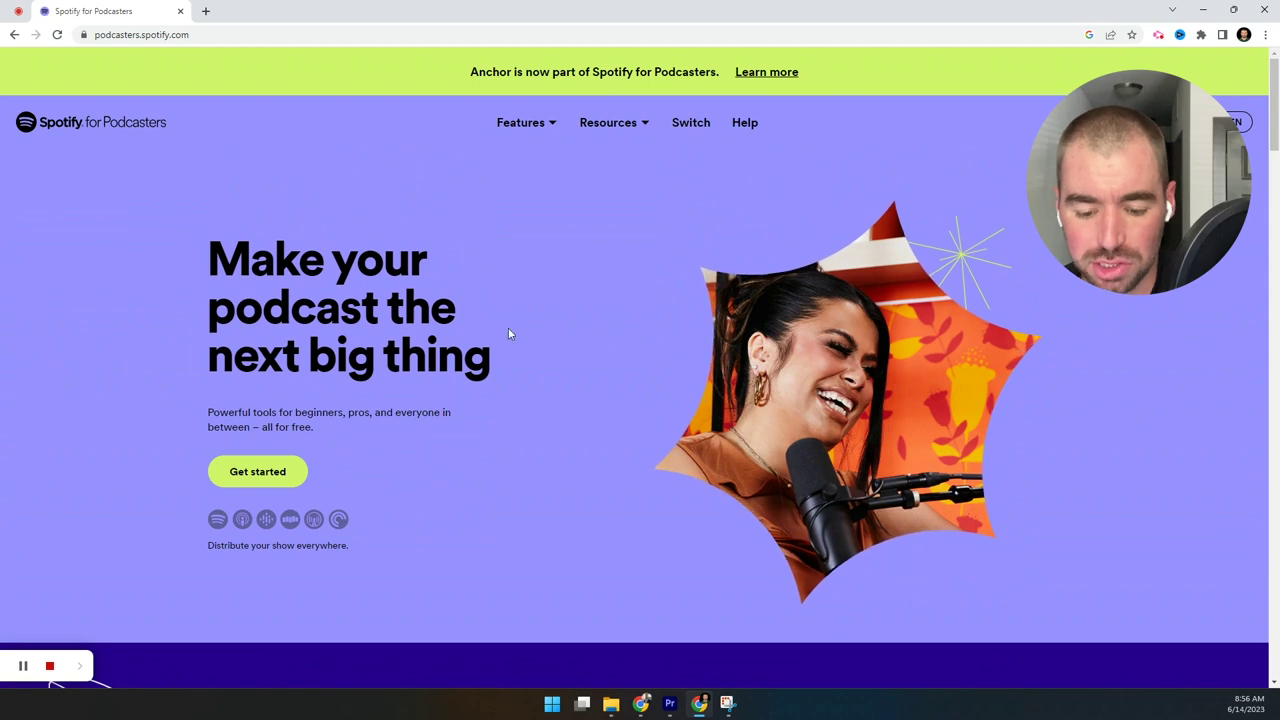
pyautogui.click(282, 476)
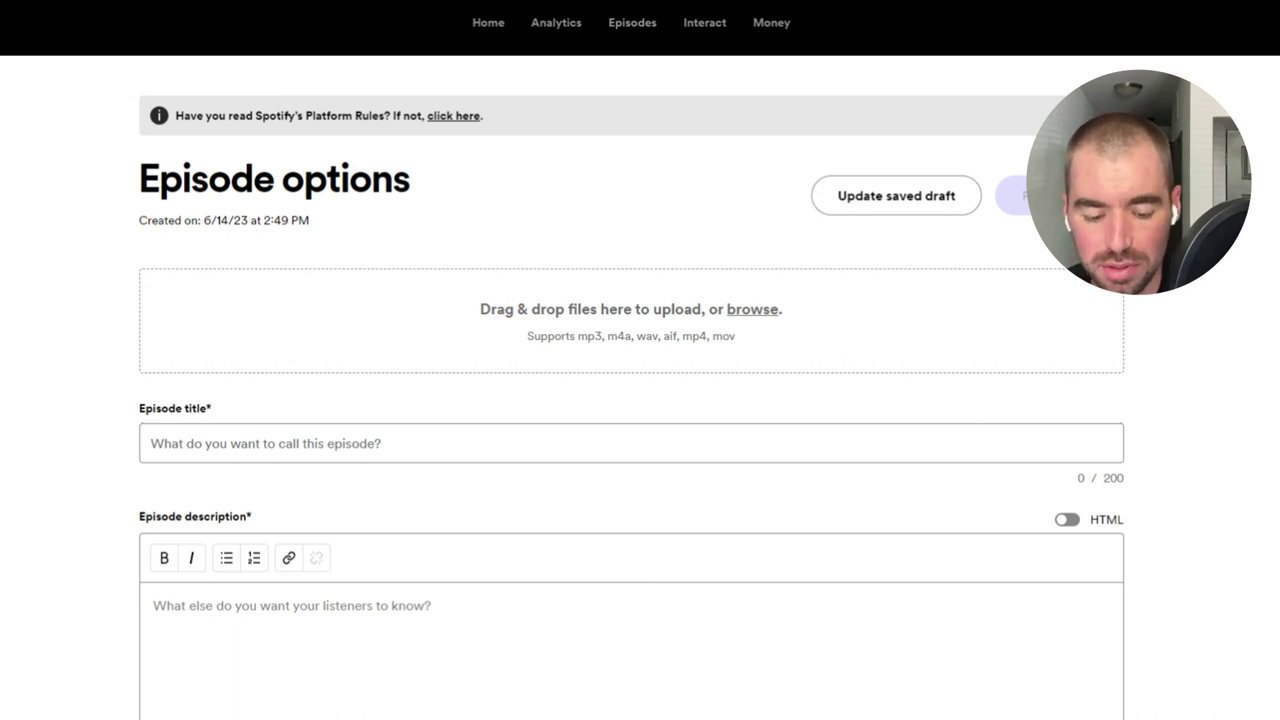
# Upload the exported WAV and set the title 'From Startups to Titans: AI's Impact on Entrepreneurship'.
pyautogui.moveTo(1270, 330); pyautogui.dragTo(631, 320)
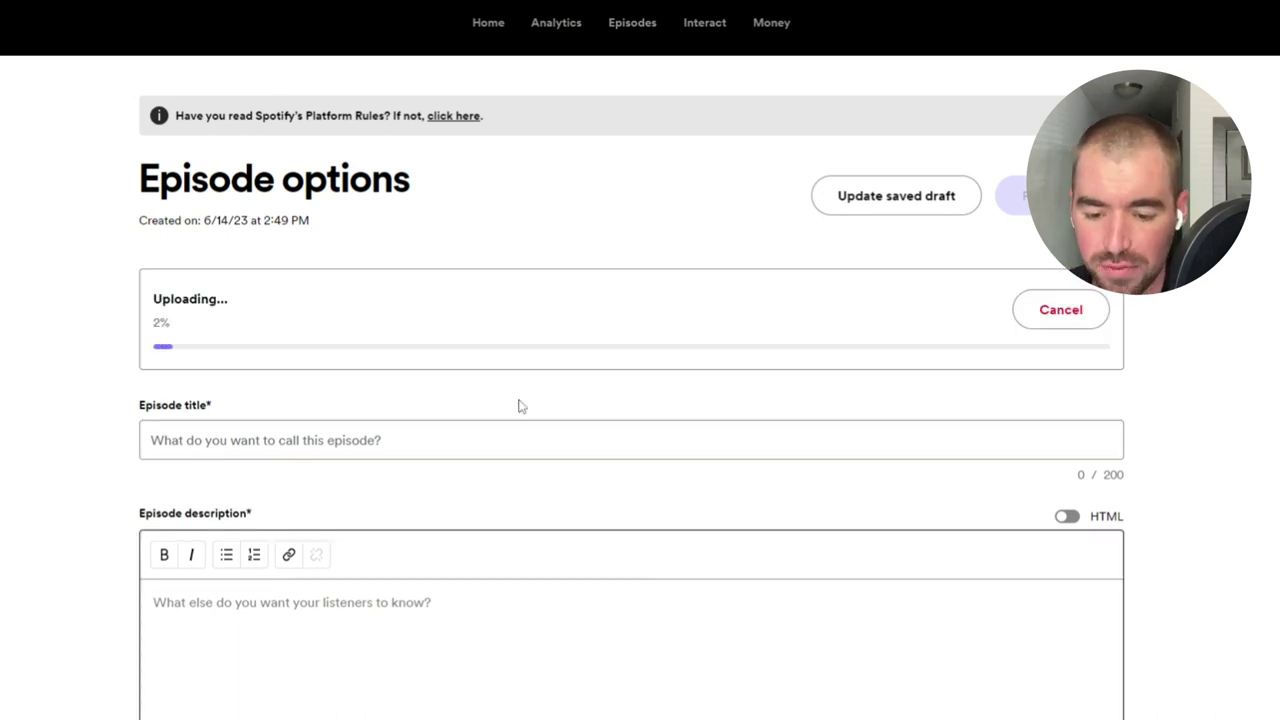
pyautogui.click(160, 604)
pyautogui.click(152, 440)
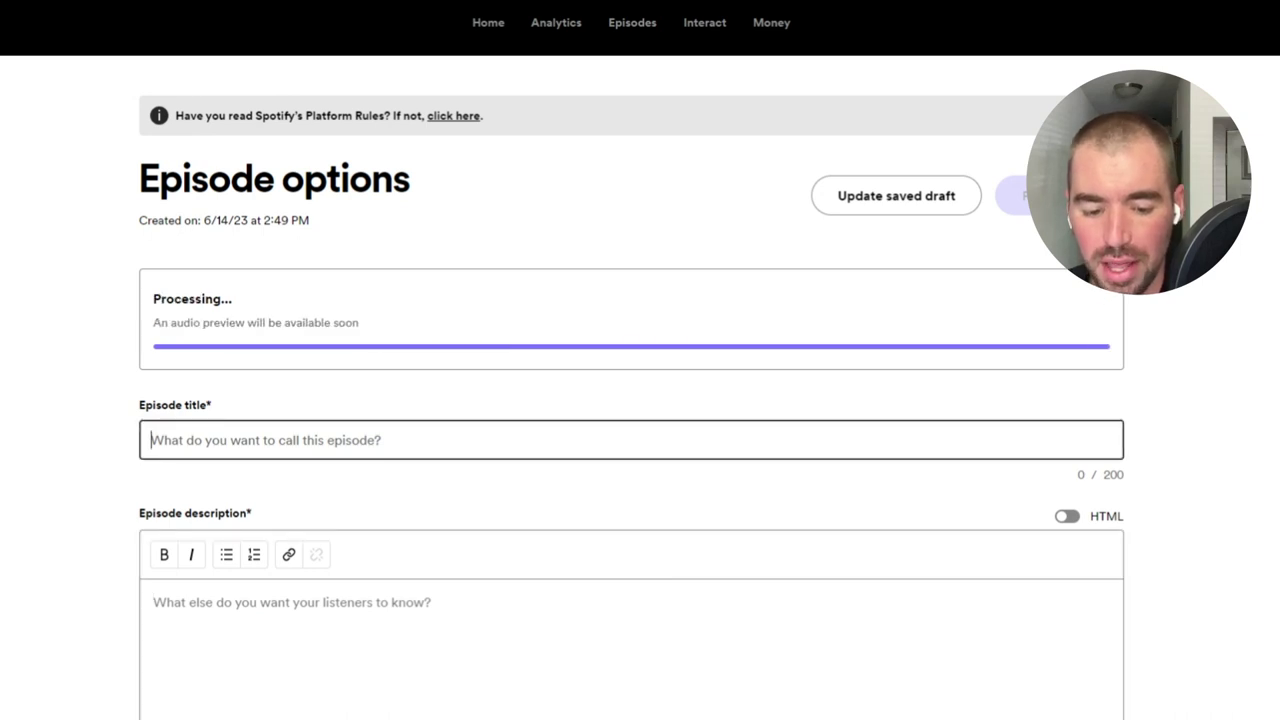
pyautogui.write('From Startups to Titans: AI’s Impact on Entrepreneurship')
# Write the episode description 'A podcast exploring the AI economic.'.
pyautogui.click(516, 601)
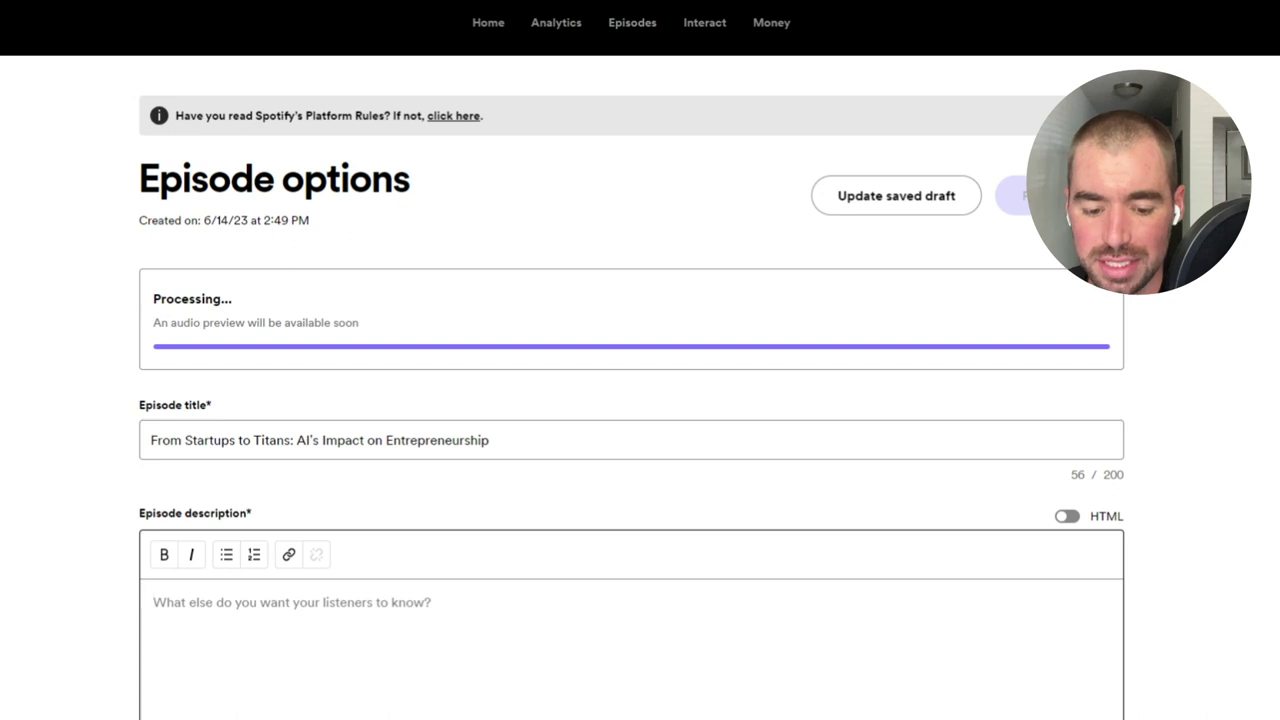
pyautogui.write('A podcast e')
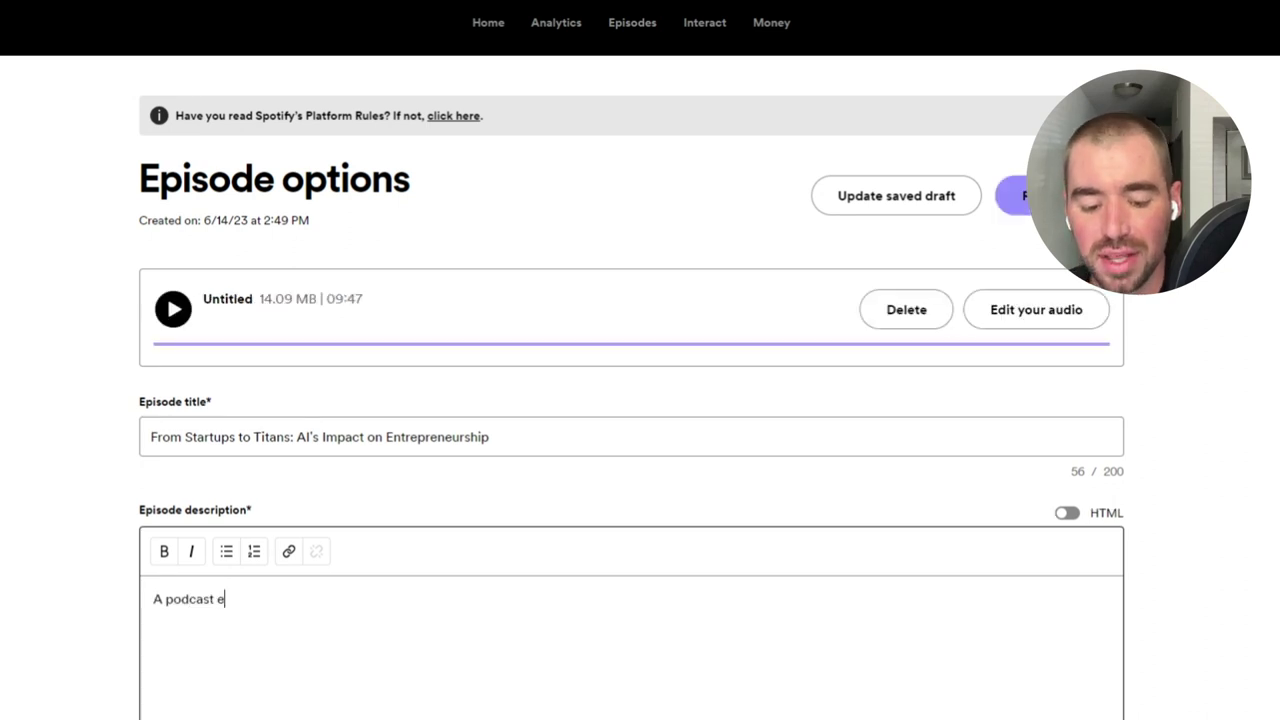
pyautogui.write('xploring the AI')
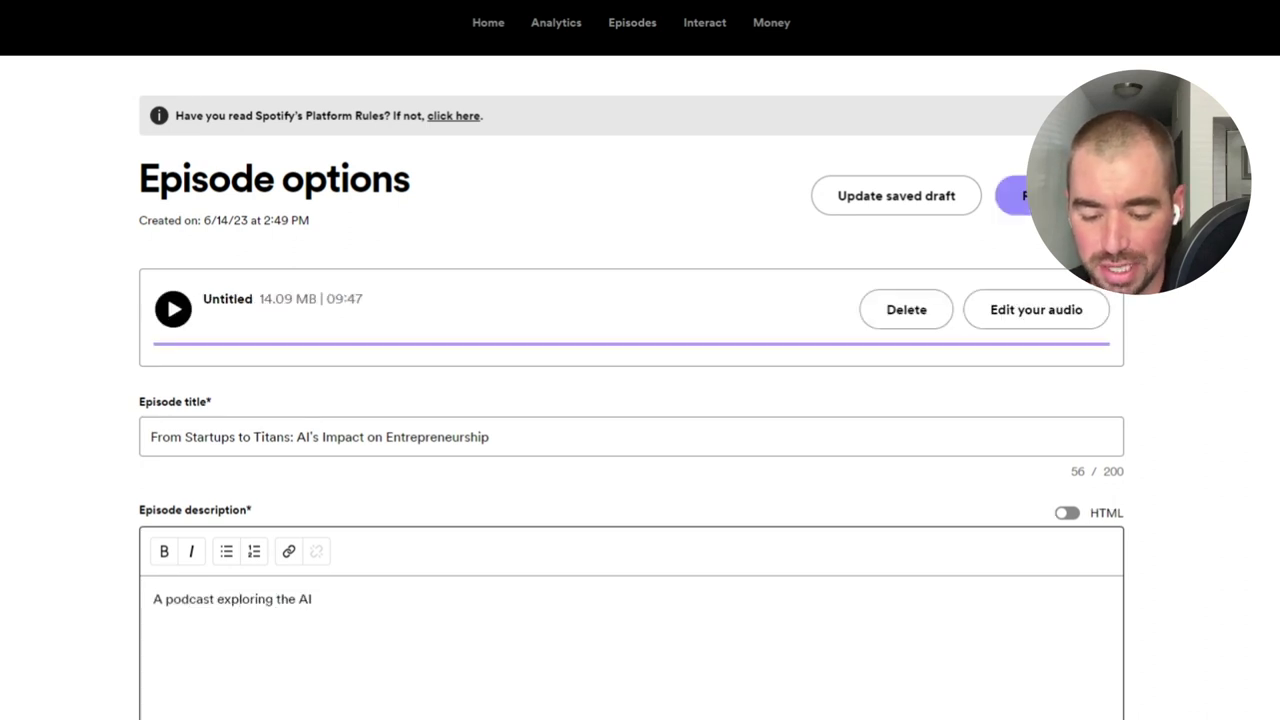
pyautogui.write(' economic impact.')
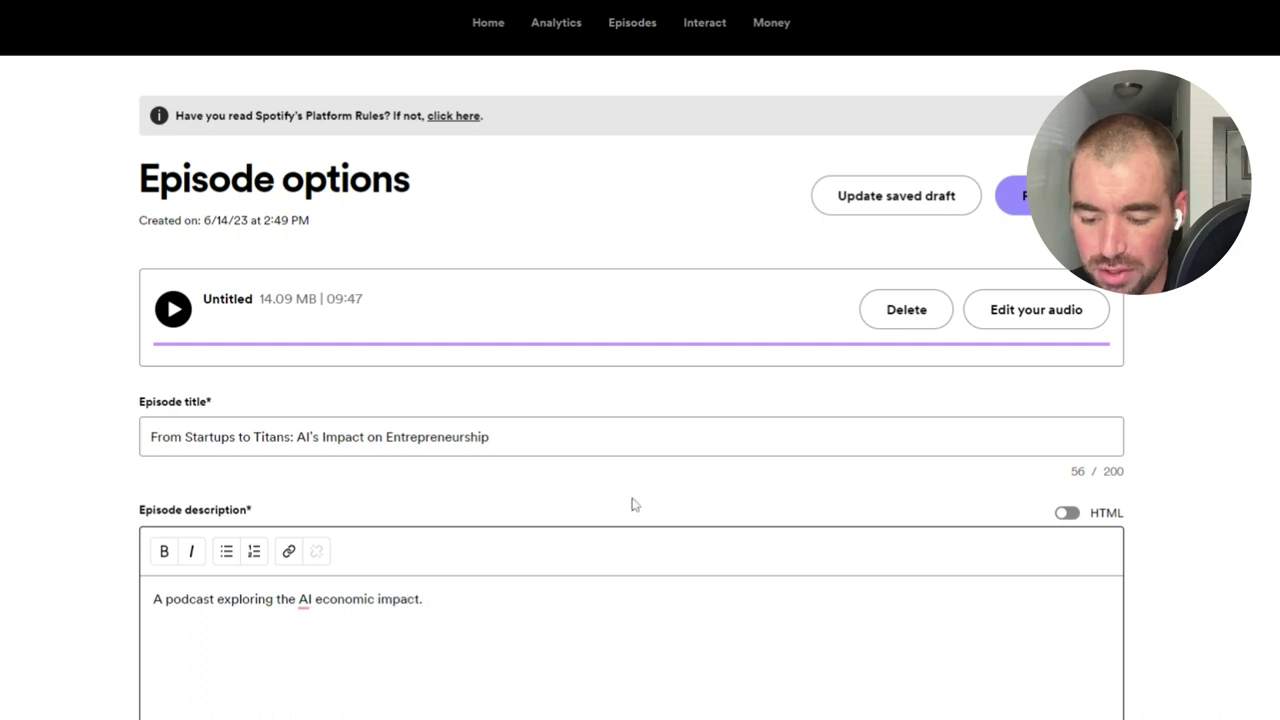
pyautogui.scroll(-12, 640, 400)
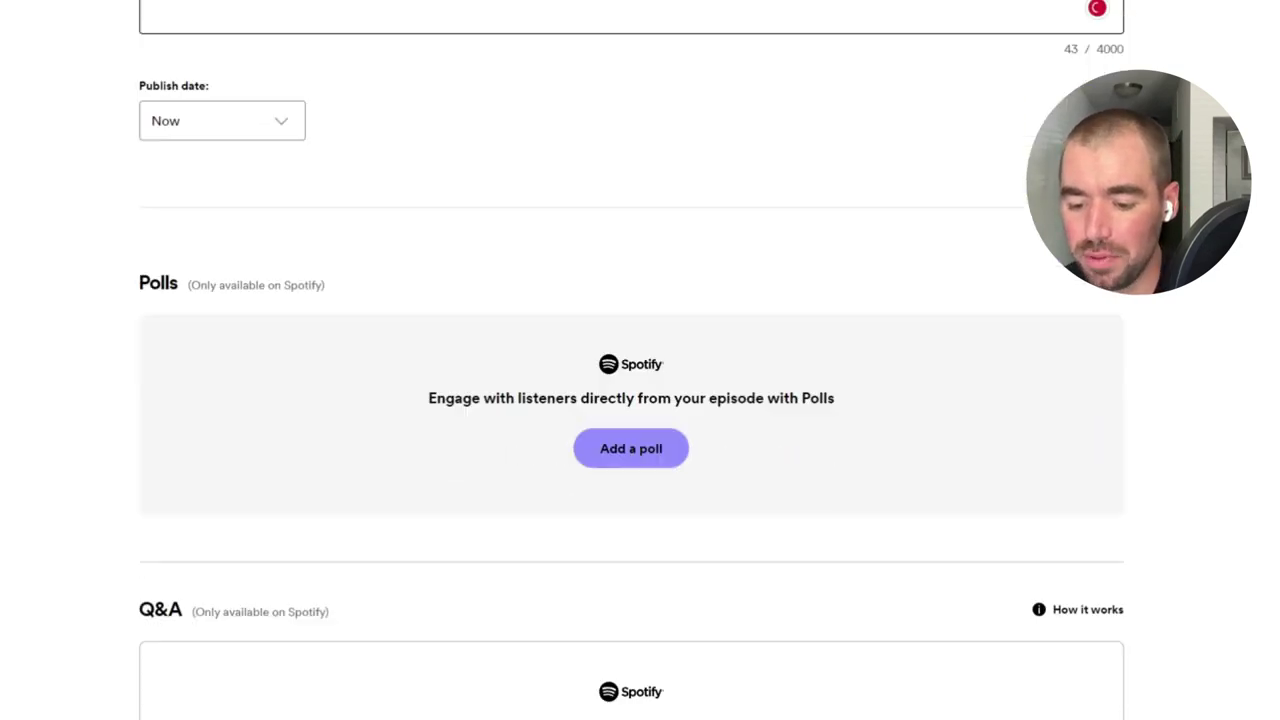
pyautogui.scroll(-4, 640, 400)
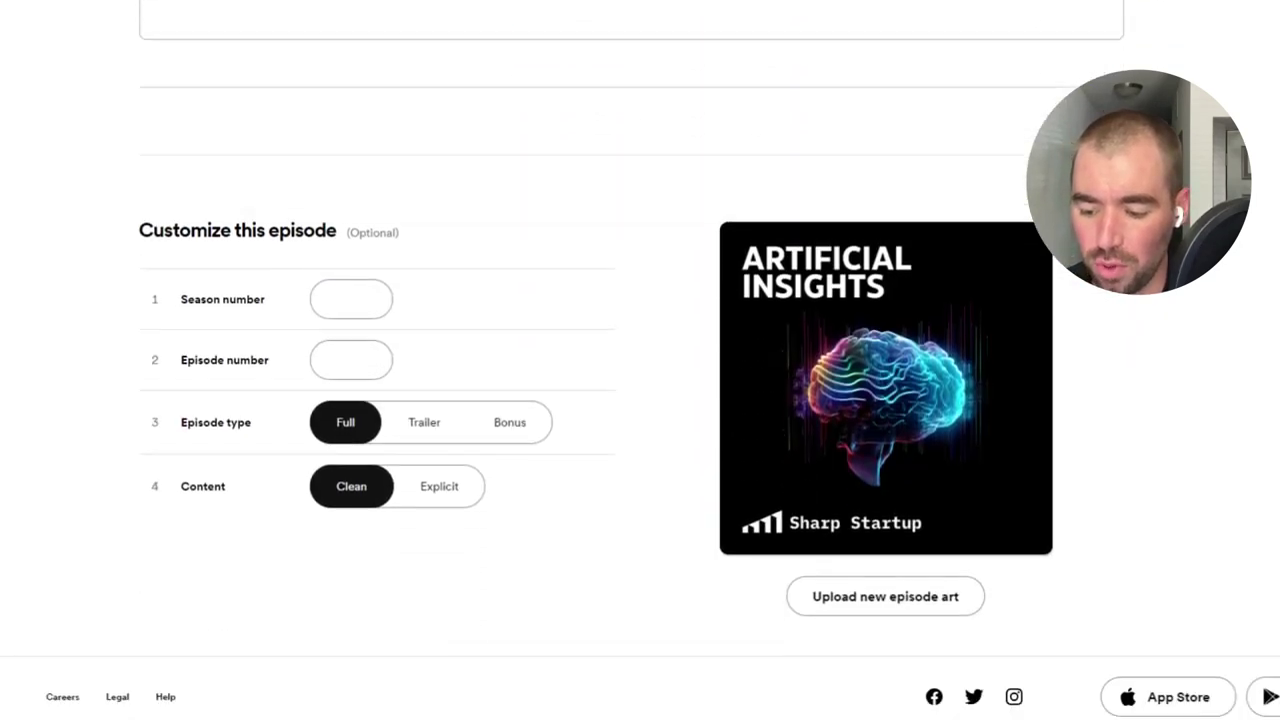
pyautogui.scroll(5, 640, 400)
pyautogui.scroll(10, 640, 400)
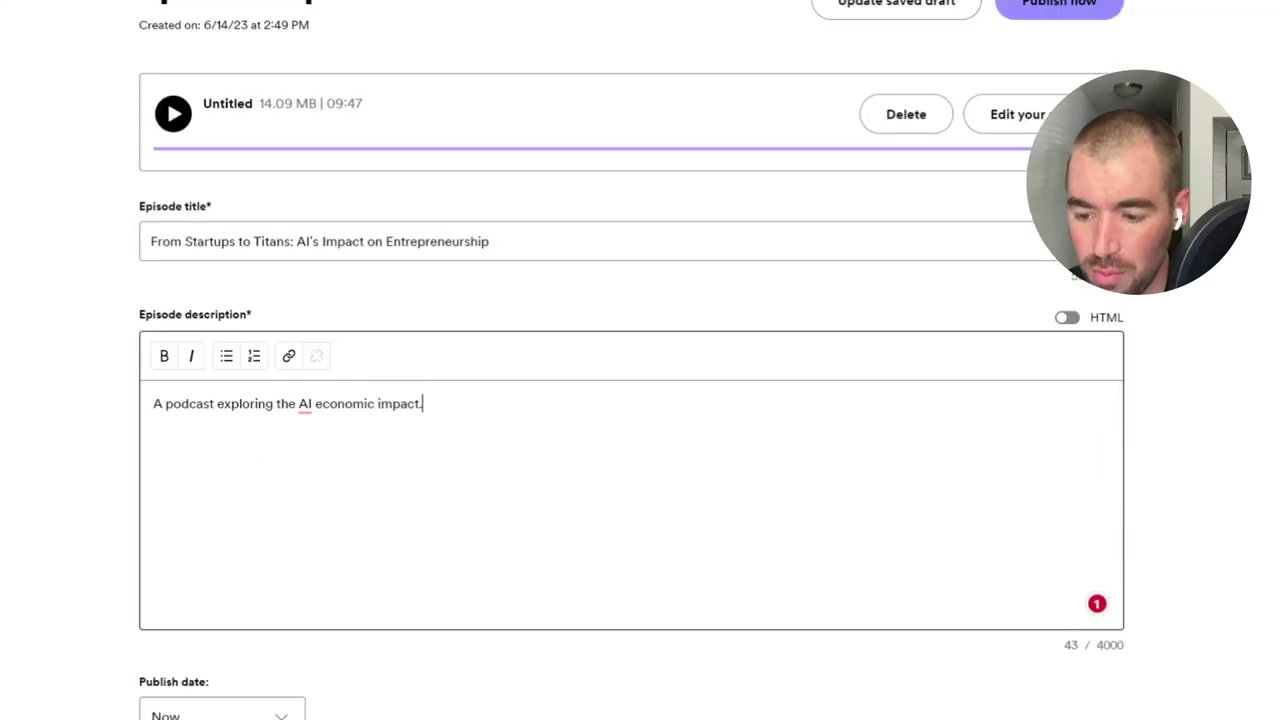
pyautogui.write('.')
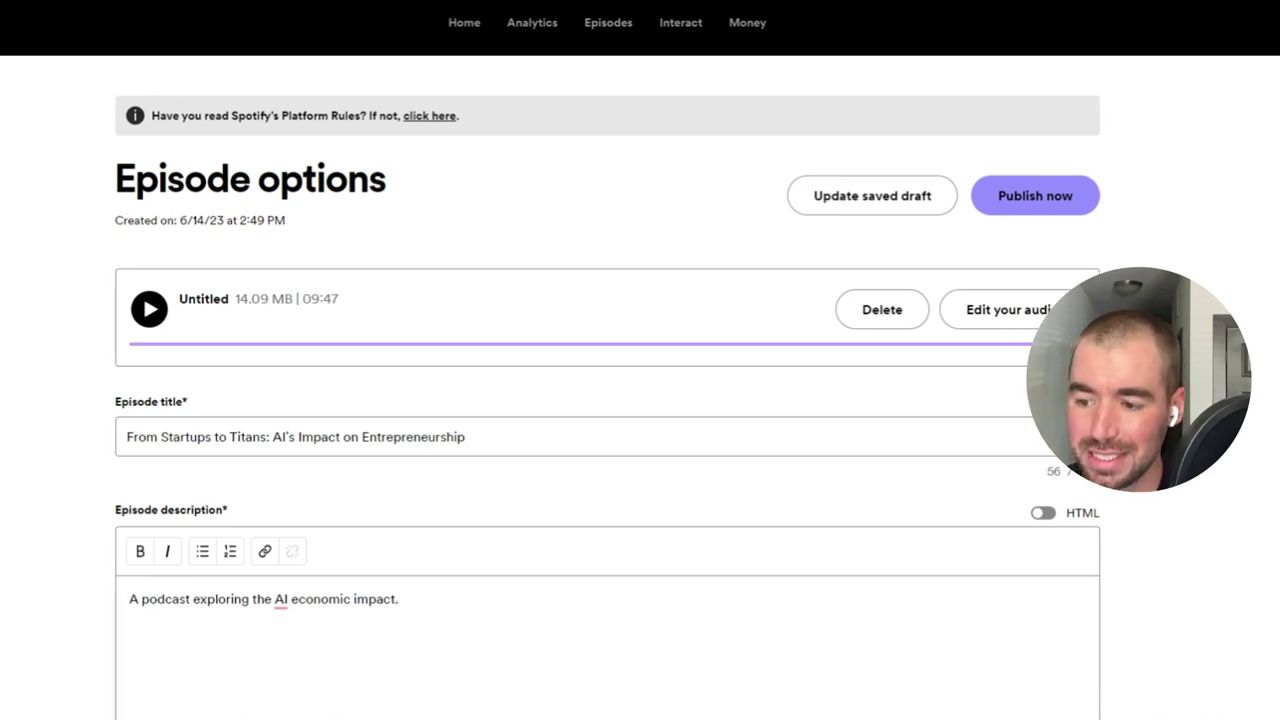
# Go to the Podcast Availability settings page and scroll down to the platform list.
pyautogui.click(1252, 22)
pyautogui.click(1152, 152)
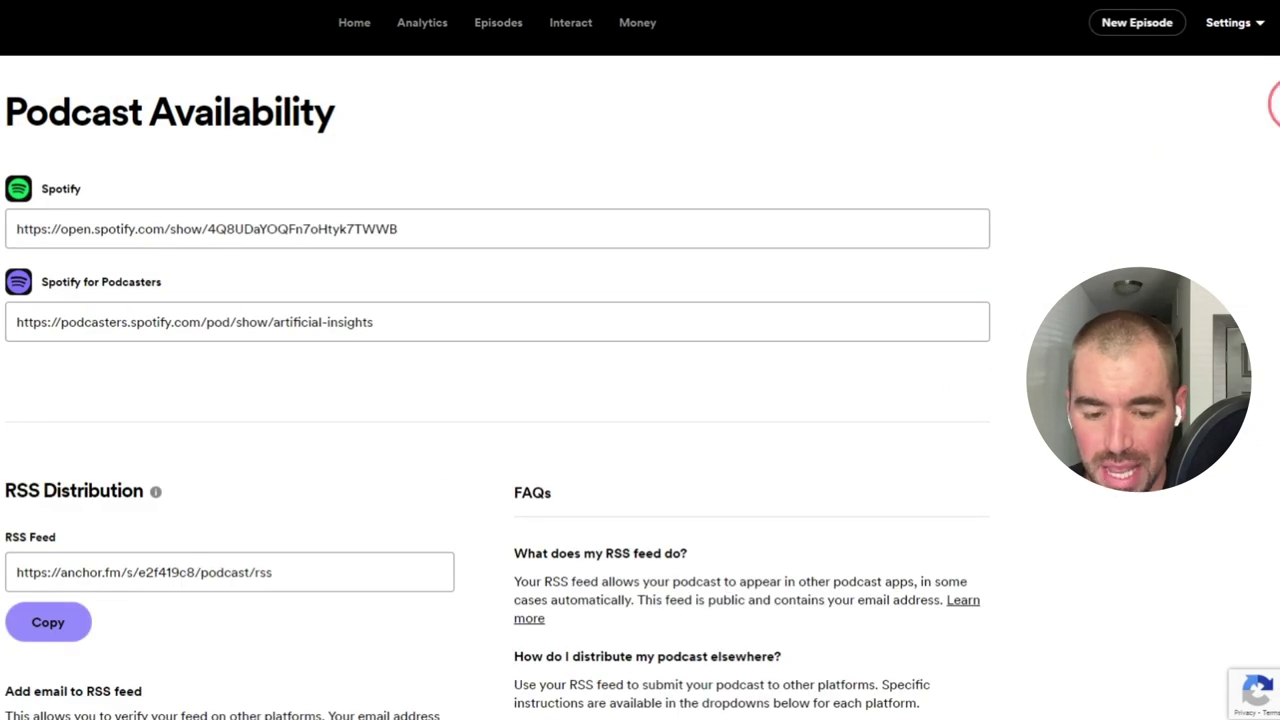
pyautogui.scroll(-5, 640, 400)
pyautogui.scroll(-3, 630, 400)
pyautogui.scroll(-1, 630, 370)
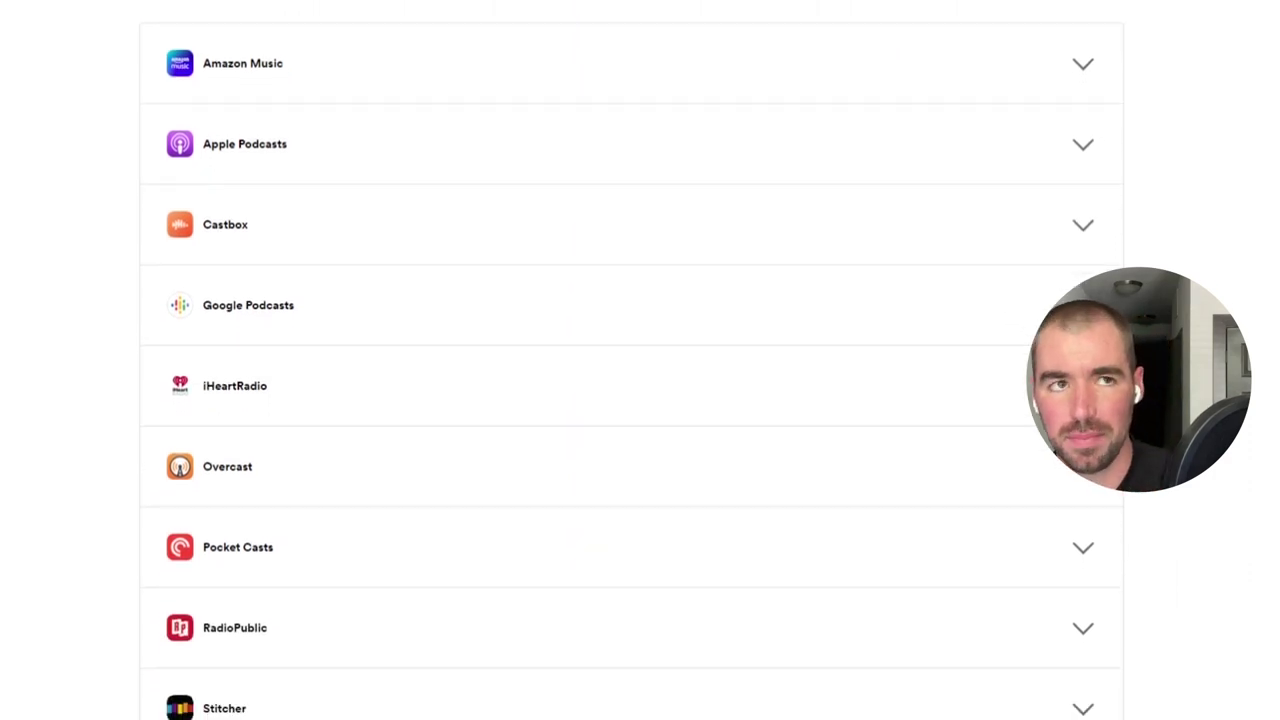
# Expand the Amazon Music, Castbox, Google Podcasts and iHeartRadio entries to show their details.
pyautogui.click(1082, 65)
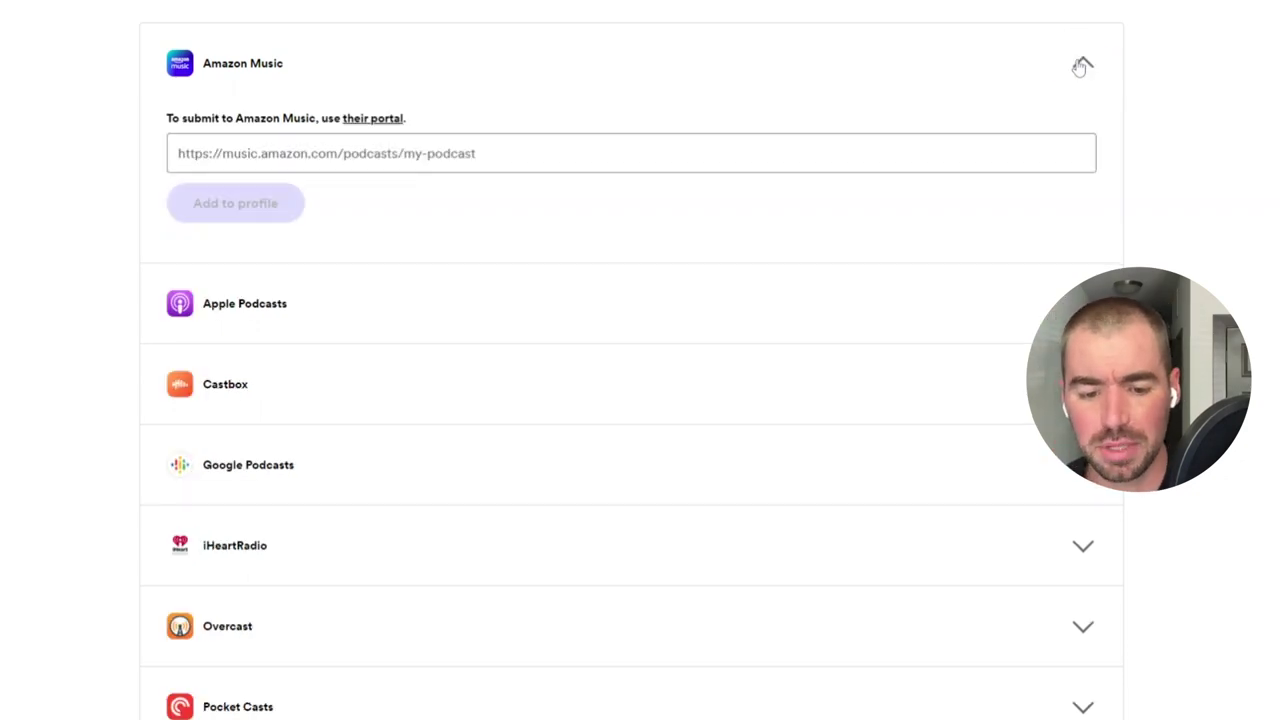
pyautogui.click(263, 145)
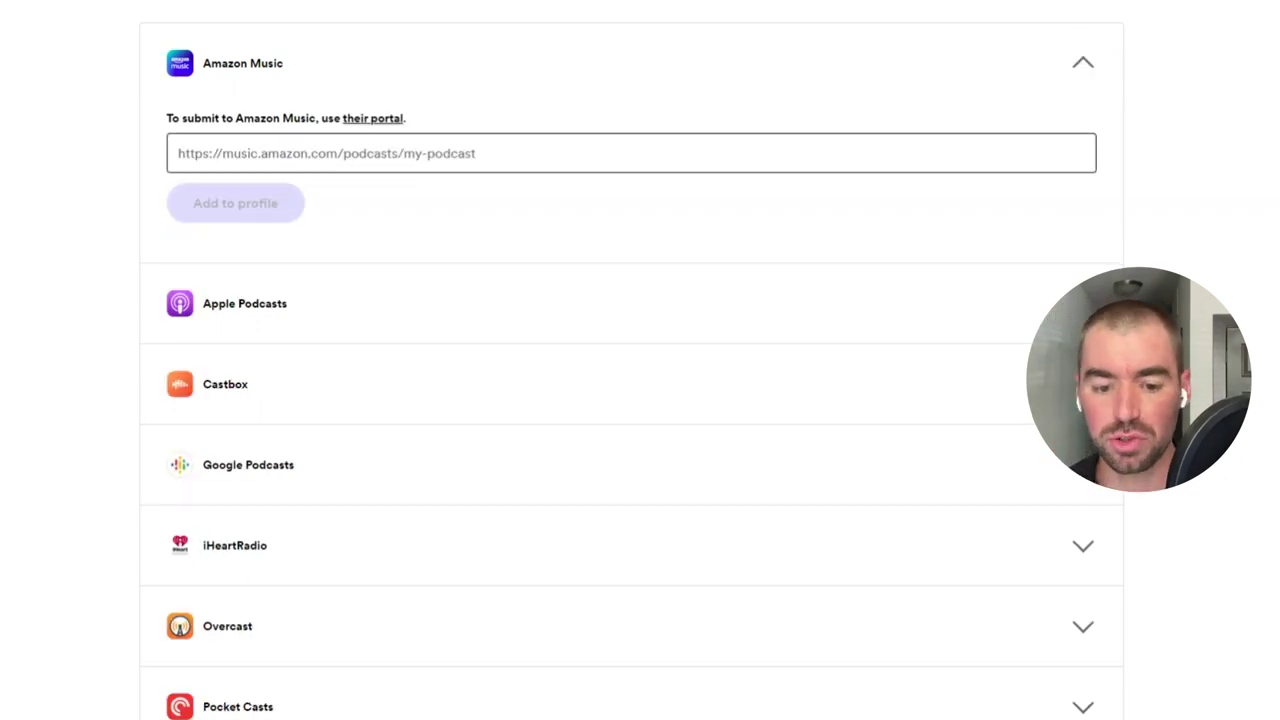
pyautogui.click(251, 154)
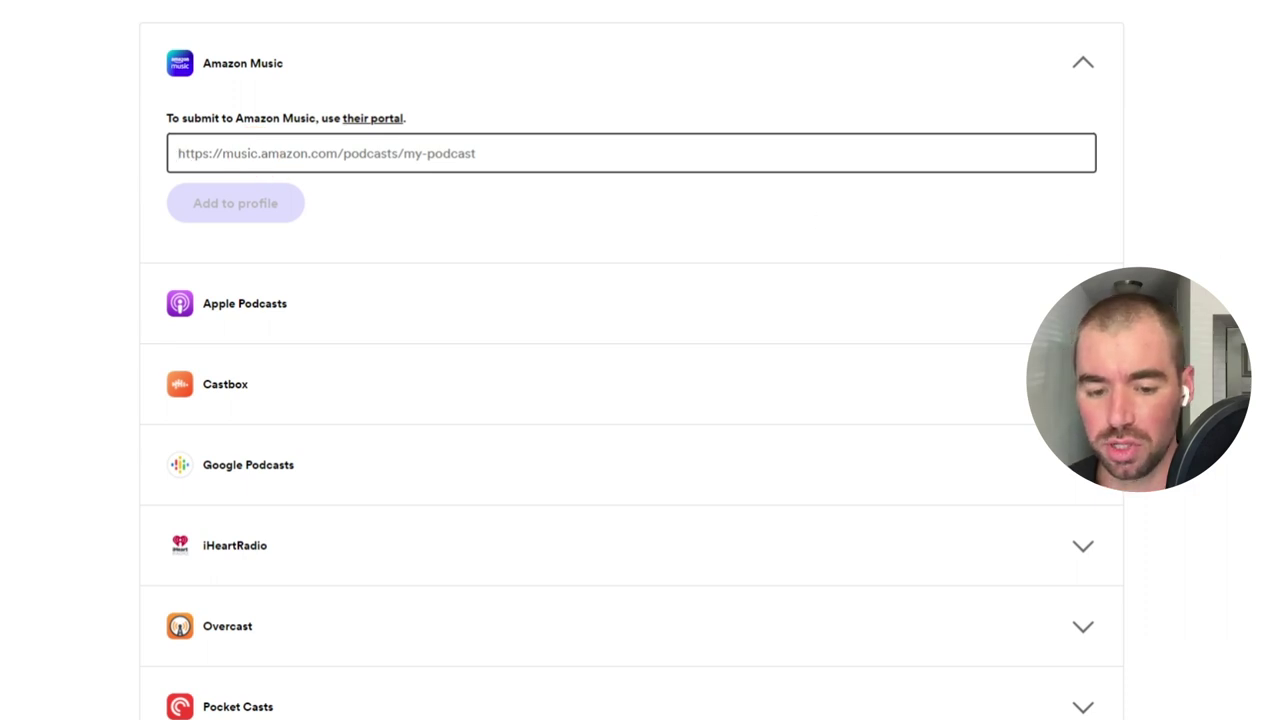
pyautogui.click(1082, 384)
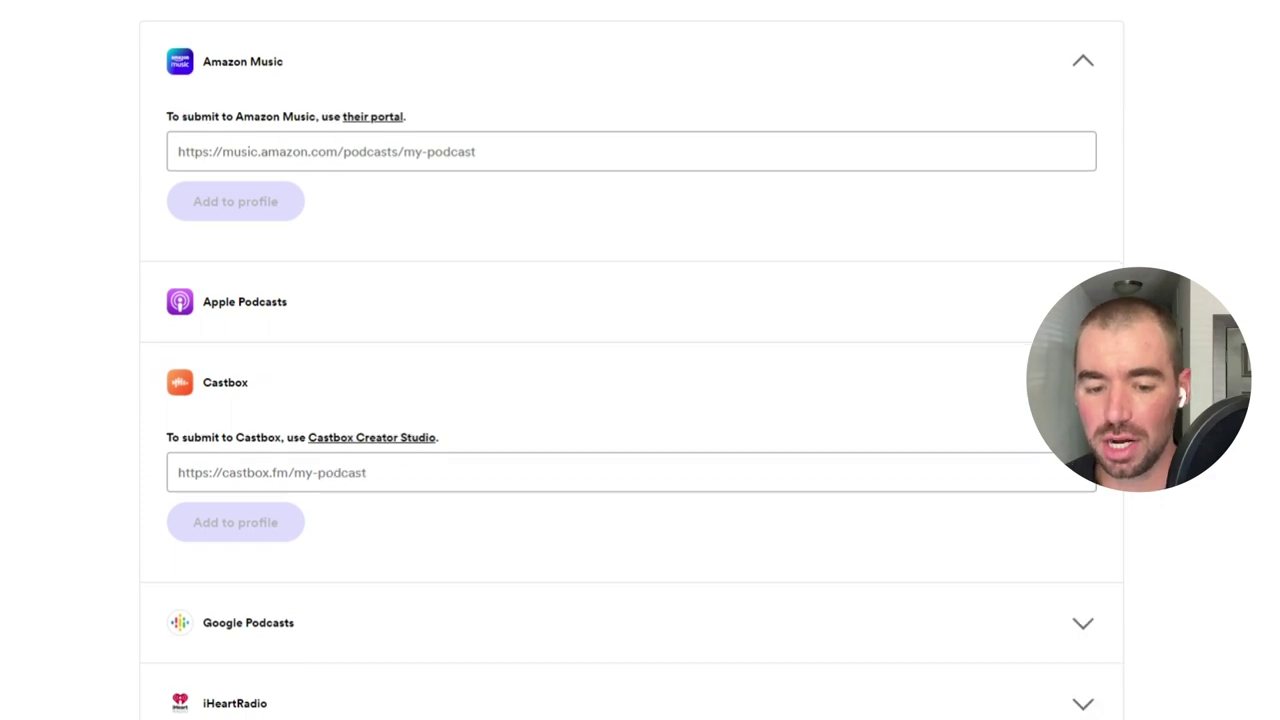
pyautogui.scroll(-3, 630, 400)
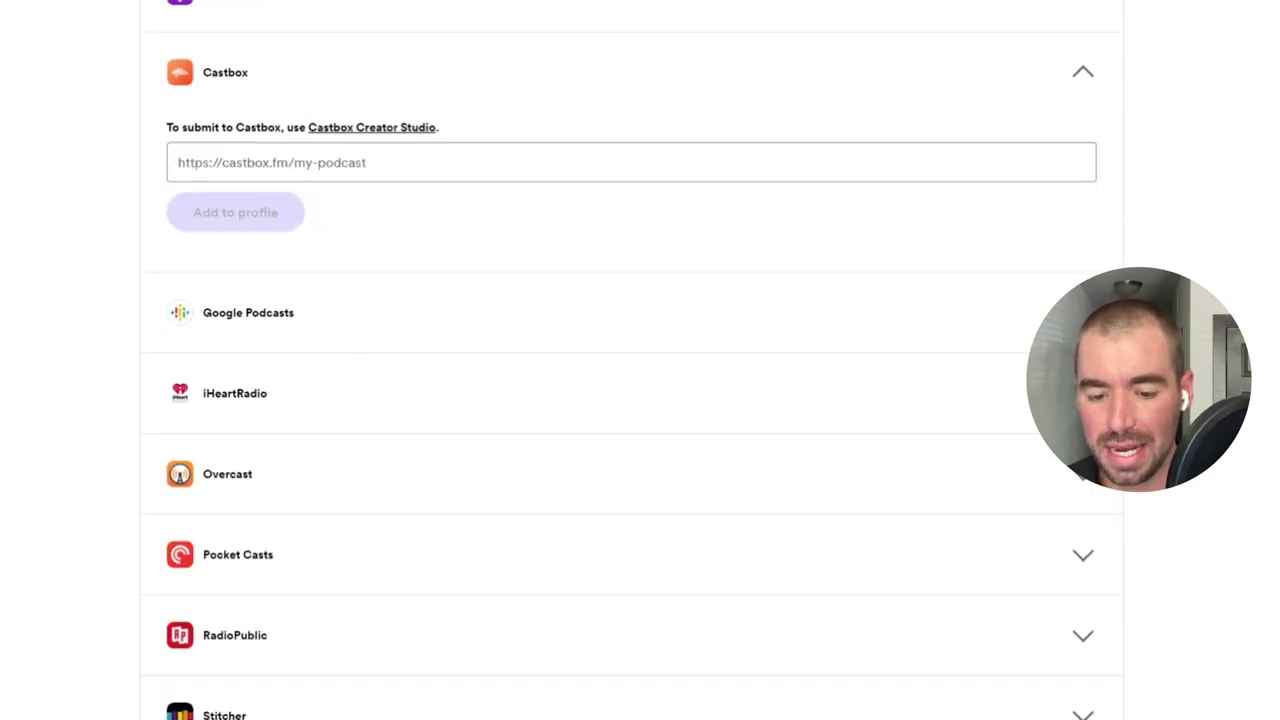
pyautogui.click(1082, 312)
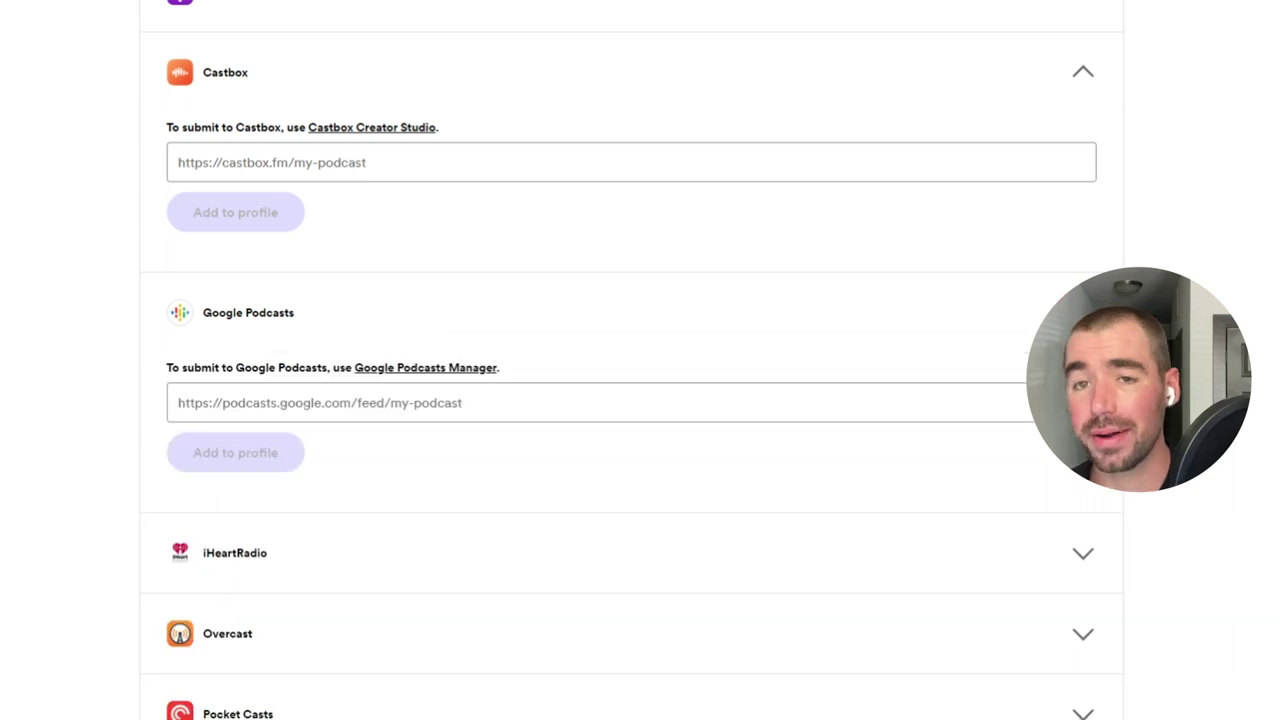
pyautogui.scroll(-3, 630, 400)
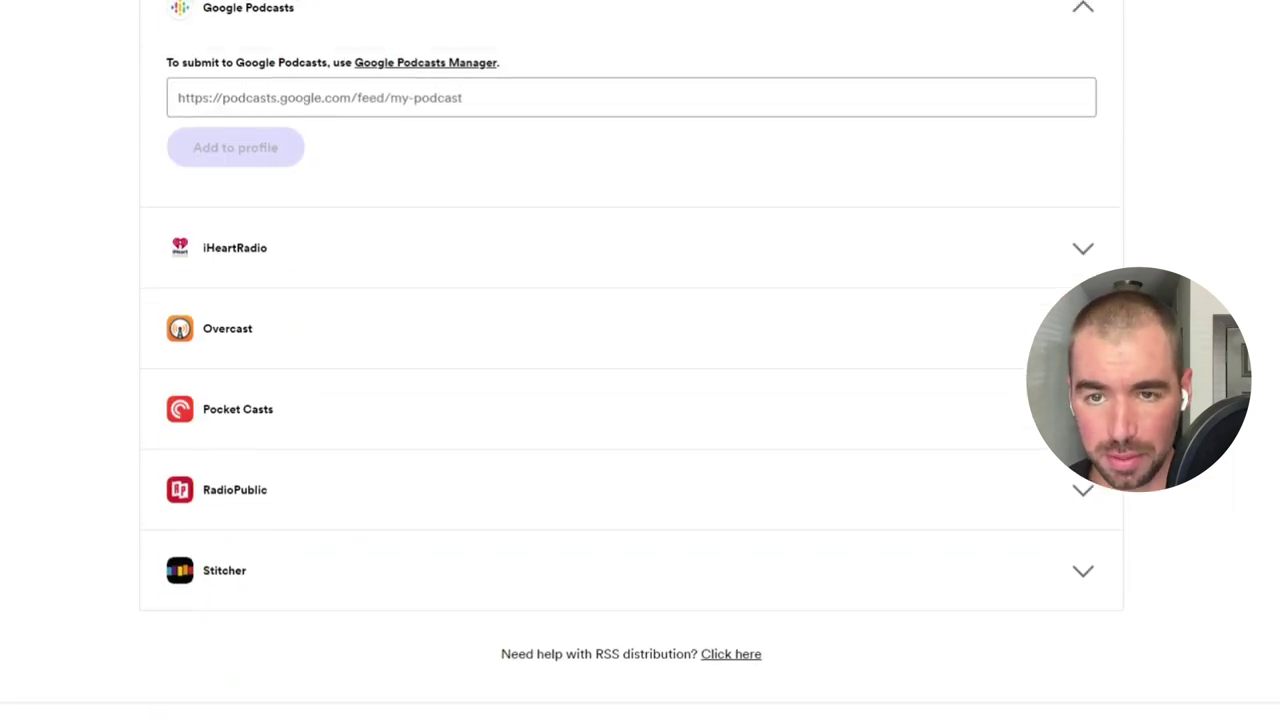
pyautogui.click(1083, 243)
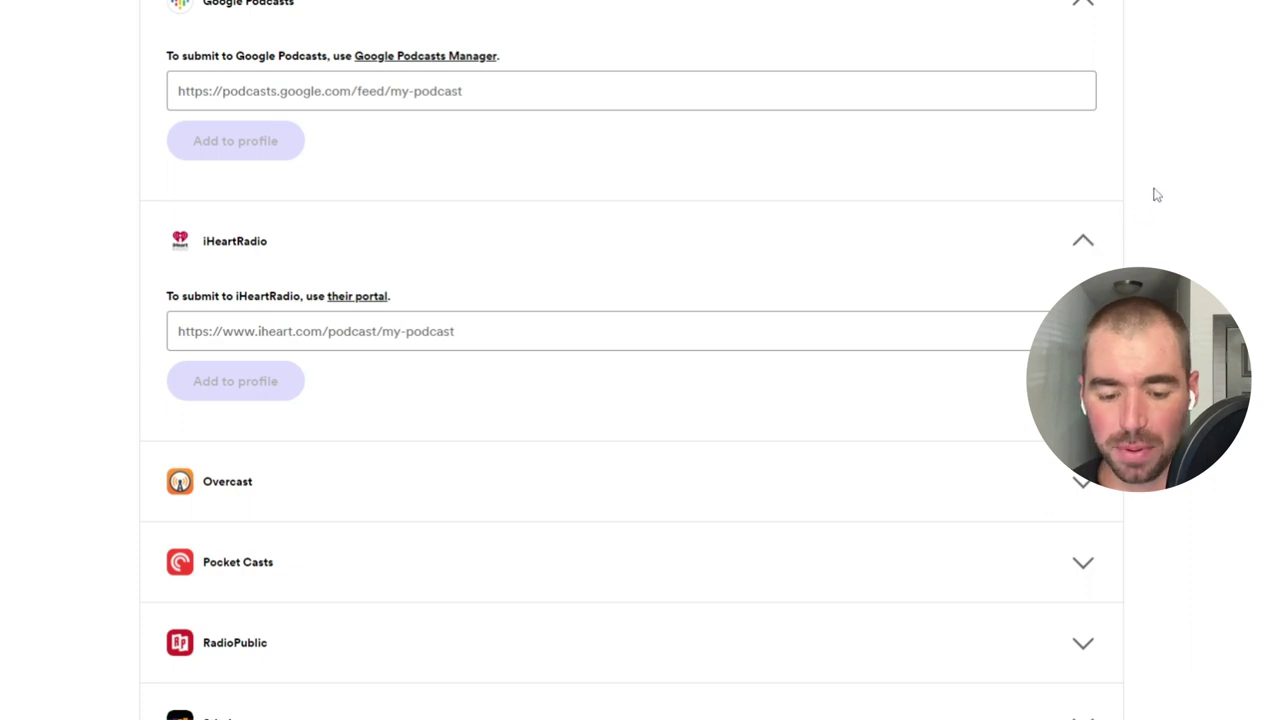